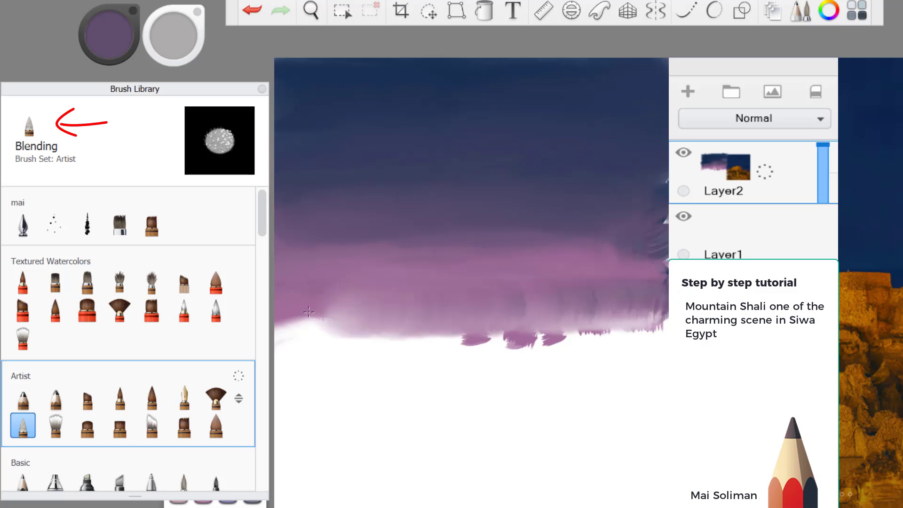
Smooth the purple-to-white gradient along the lower sky with the Wash and Blending brushes
left_click(55, 425)
left_click_drag(292, 301, 402, 293)
key("ctrl+z")
key("ctrl+z")
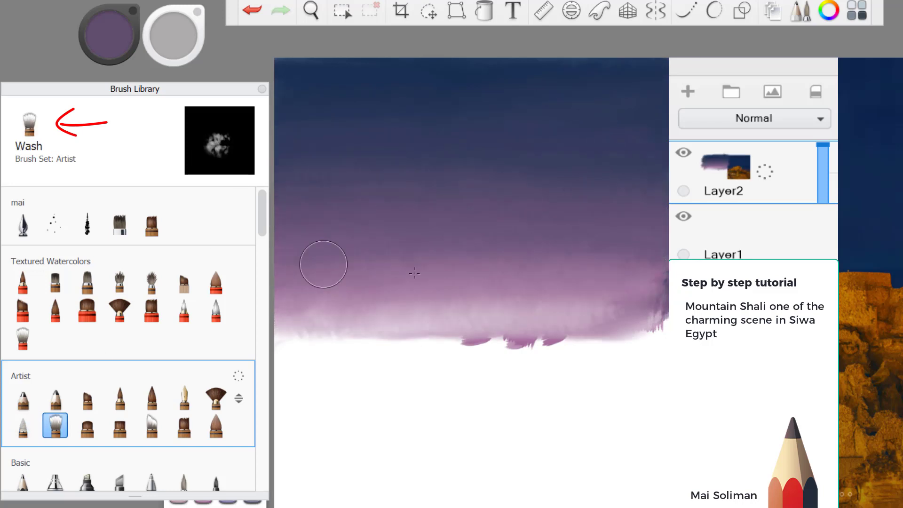
left_click(22, 426)
mouse_move(413, 329)
left_mouse_down()
mouse_move(332, 354)
mouse_move(446, 329)
mouse_move(614, 332)
mouse_move(417, 298)
mouse_move(663, 344)
left_mouse_up()
Paint dark blue haze and cloud shapes over the lower sky on a new layer with the Airbrush and Fan Tip Broad brush
key("ctrl+shift+n")
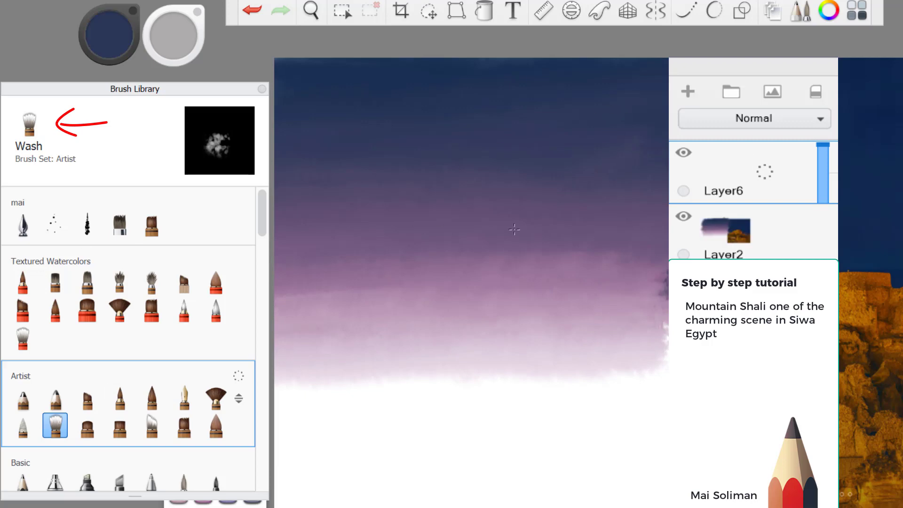
left_click(87, 482)
mouse_move(264, 215)
left_mouse_down()
mouse_move(266, 323)
mouse_move(266, 220)
left_mouse_up()
left_click(55, 482)
mouse_move(282, 305)
left_mouse_down()
mouse_move(460, 326)
mouse_move(362, 339)
mouse_move(612, 358)
left_mouse_up()
mouse_move(823, 145)
left_mouse_down()
mouse_move(823, 173)
mouse_move(823, 144)
left_mouse_up()
left_click(119, 309)
left_click_drag(357, 282, 494, 326)
Blend the dark blue haze evenly across the lower sky with the Blending and Wash brushes
left_click(22, 426)
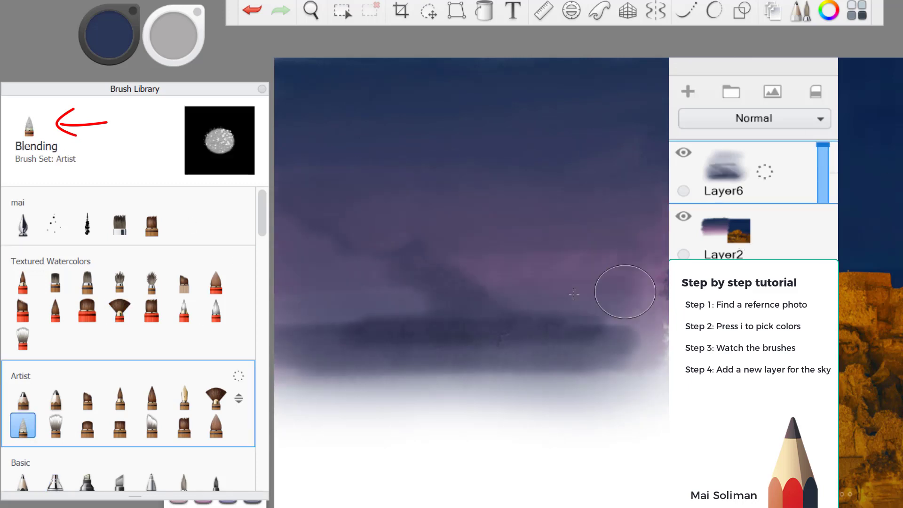
left_click_drag(621, 292, 490, 324)
left_click(55, 426)
mouse_move(659, 357)
left_mouse_down()
mouse_move(332, 232)
mouse_move(355, 218)
left_mouse_up()
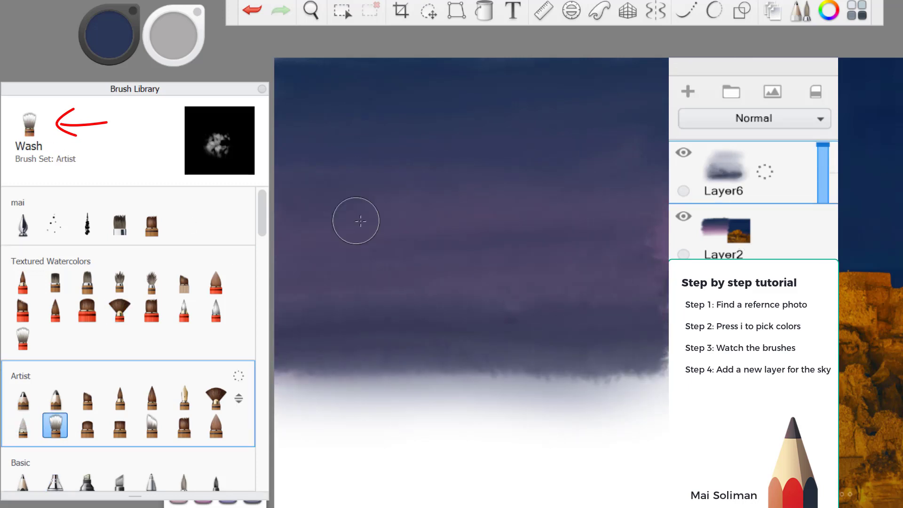
Paint pink-purple cloud streaks mid-sky on a new layer with the Synthetic Flat Bristle Brush and soften them with Wash
left_click(56, 483)
left_click(688, 92)
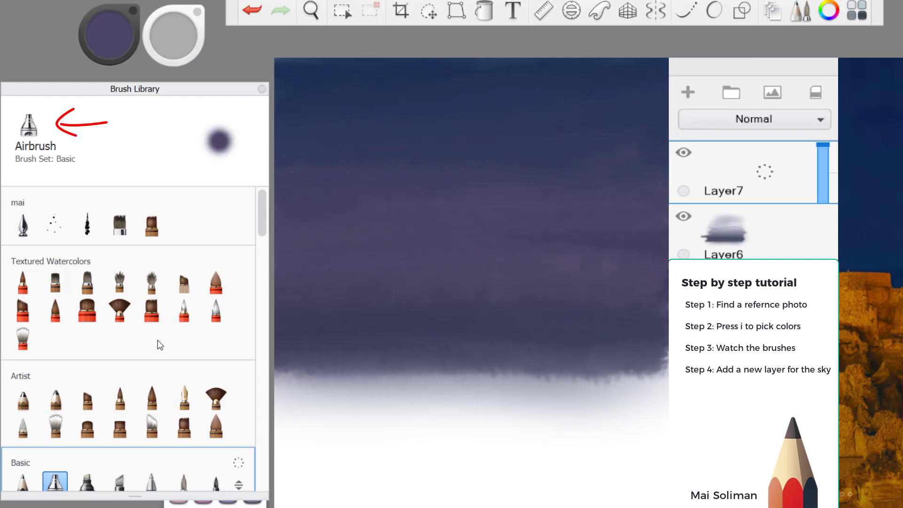
left_click(120, 224)
left_click(203, 494)
left_click(259, 200)
left_click(55, 425)
mouse_move(447, 156)
left_mouse_down()
mouse_move(451, 305)
mouse_move(642, 194)
mouse_move(389, 242)
left_mouse_up()
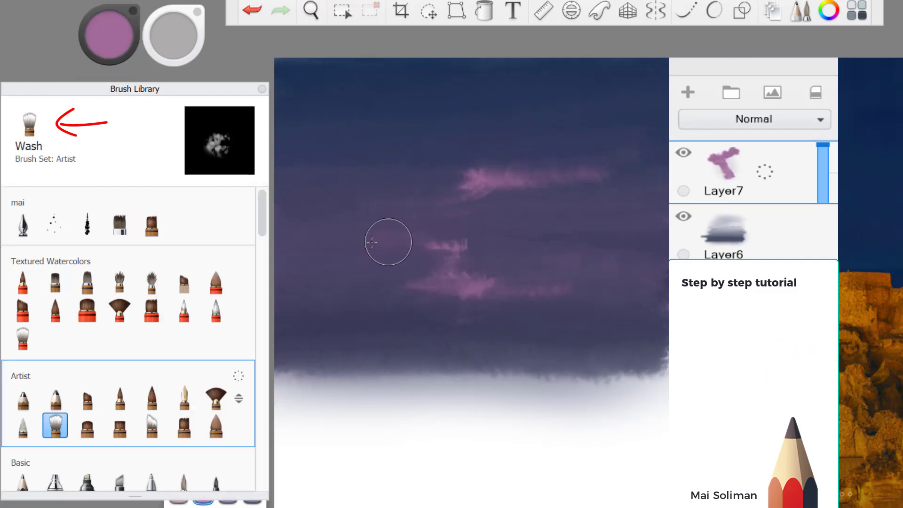
Add a long pink cloud streak across the upper-left sky, soften it with the Wash brush, and select Layer6
left_click(120, 224)
mouse_move(333, 108)
left_mouse_down()
mouse_move(447, 105)
mouse_move(312, 126)
mouse_move(277, 117)
left_mouse_up()
left_click(55, 426)
left_click(733, 233)
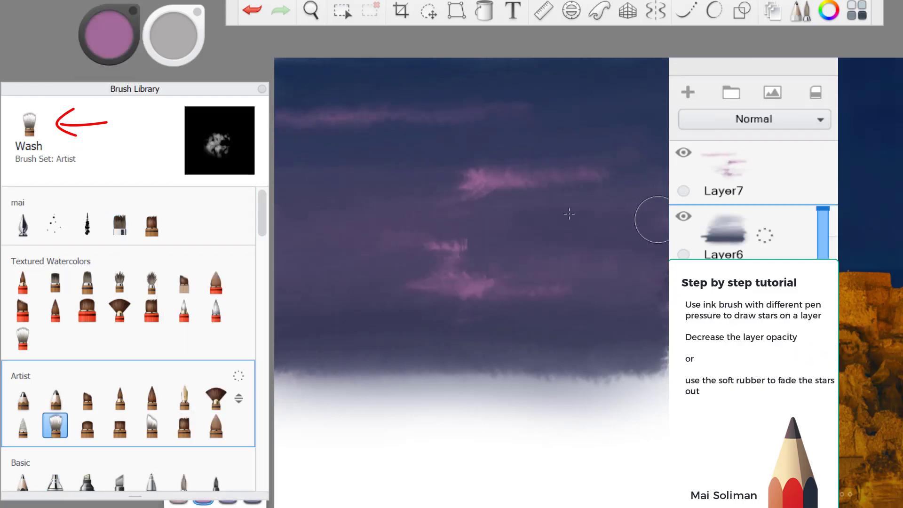
Try scattering yellow stars over the sky on a new layer with the FryeDry splatter brush and lowering the layer's opacity
left_click(688, 92)
left_click(55, 224)
left_click_drag(108, 35, 109, 26)
left_click_drag(450, 118, 452, 152)
key("ctrl+z")
left_click_drag(300, 92, 373, 130)
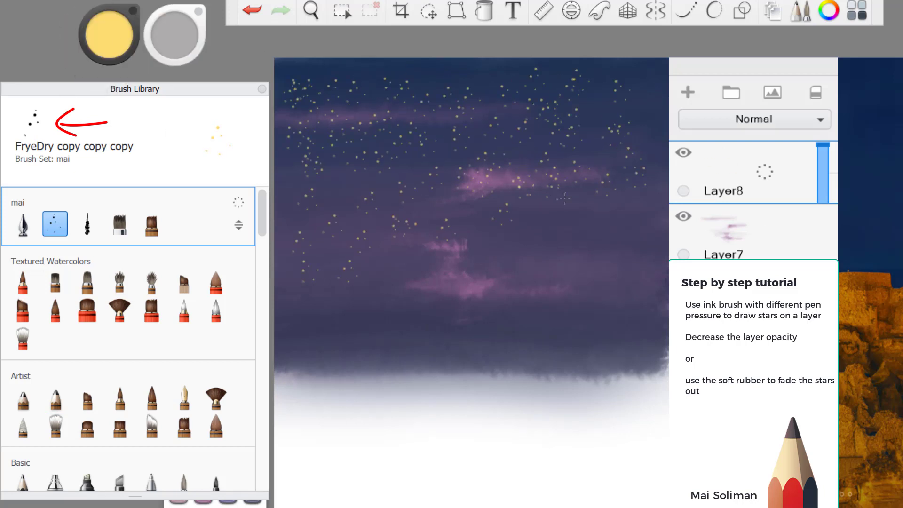
left_click_drag(823, 145, 823, 200)
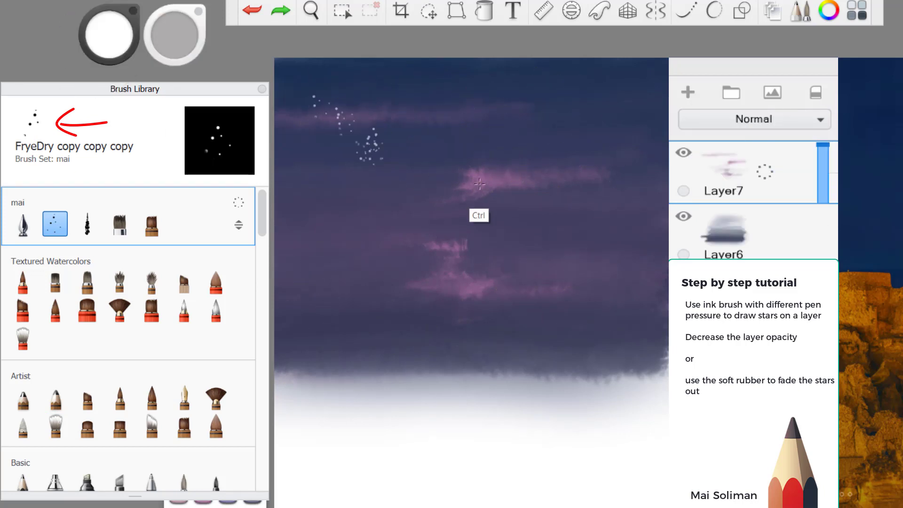
Dot cream-coloured stars of varied sizes across the sky with the Inking Pen
left_click(23, 224)
left_click(396, 125)
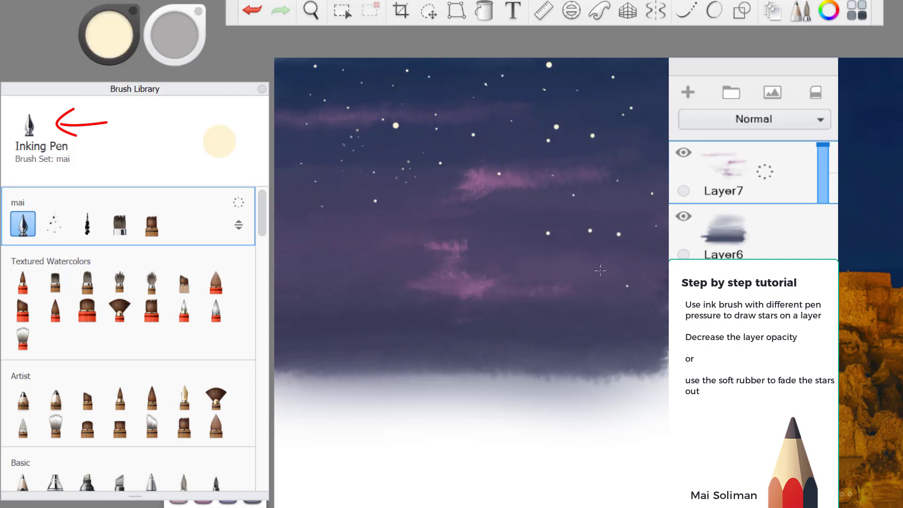
key("ctrl+z")
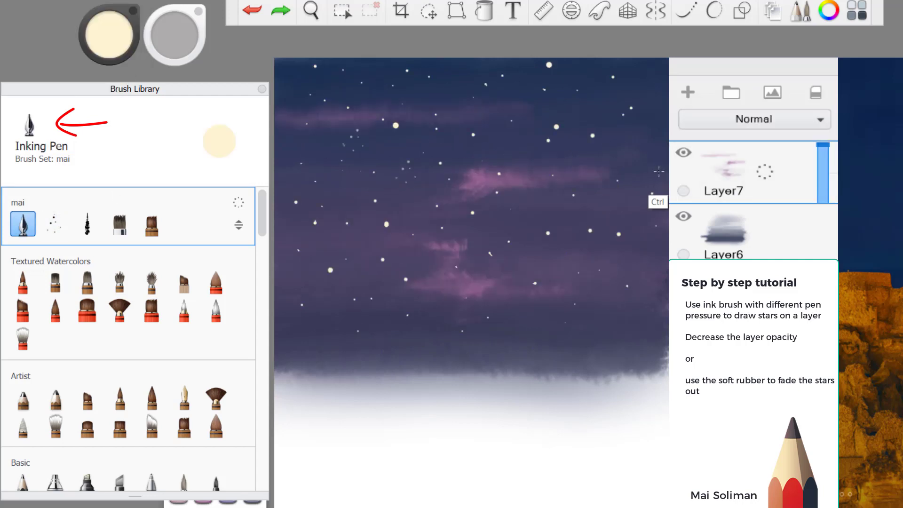
Try scattering fine cream stars on a new layer with the FryeDry splatter brush, and undo the recent star marks
left_click(688, 93)
left_click(55, 224)
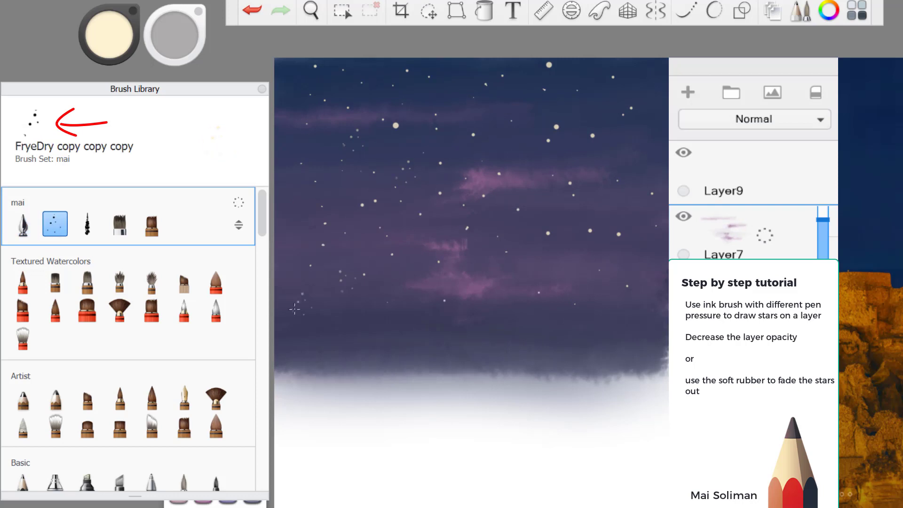
mouse_move(423, 226)
left_mouse_down()
mouse_move(310, 234)
mouse_move(400, 226)
left_mouse_up()
key("ctrl+z")
key("ctrl+z")
key("ctrl+z")
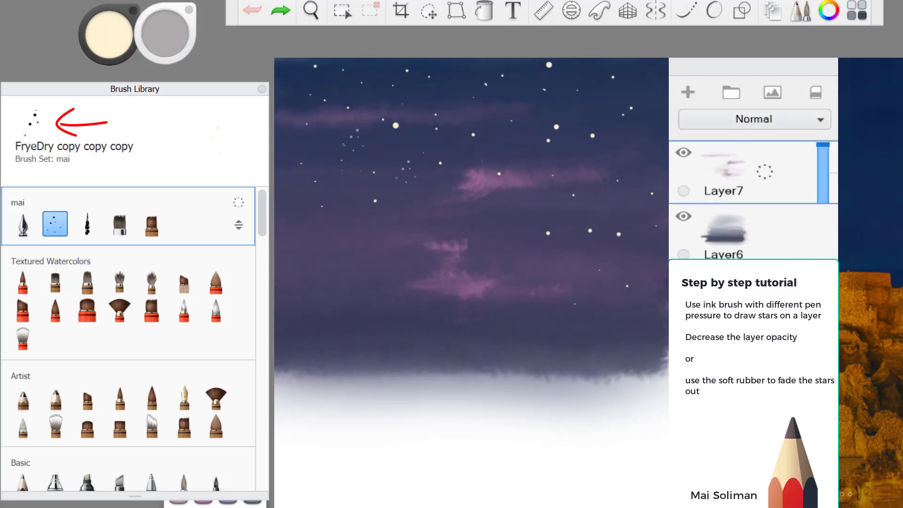
Fade some of the larger stars with the soft eraser and add a new layer above the stars
key("e")
key("shift+e")
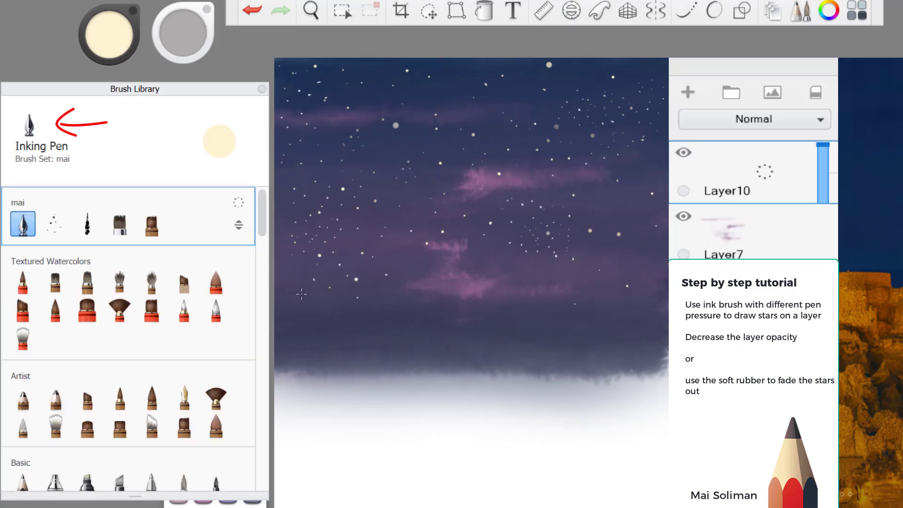
left_click(687, 92)
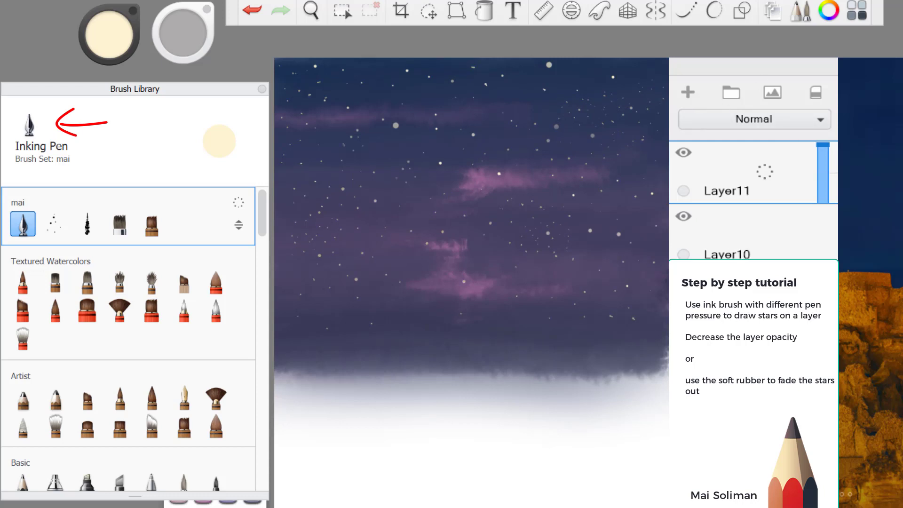
Sketch the mountain's flat-topped outline, side ridges and inner wall lines in ochre with the Ink Pen
left_click(23, 399)
left_click(120, 399)
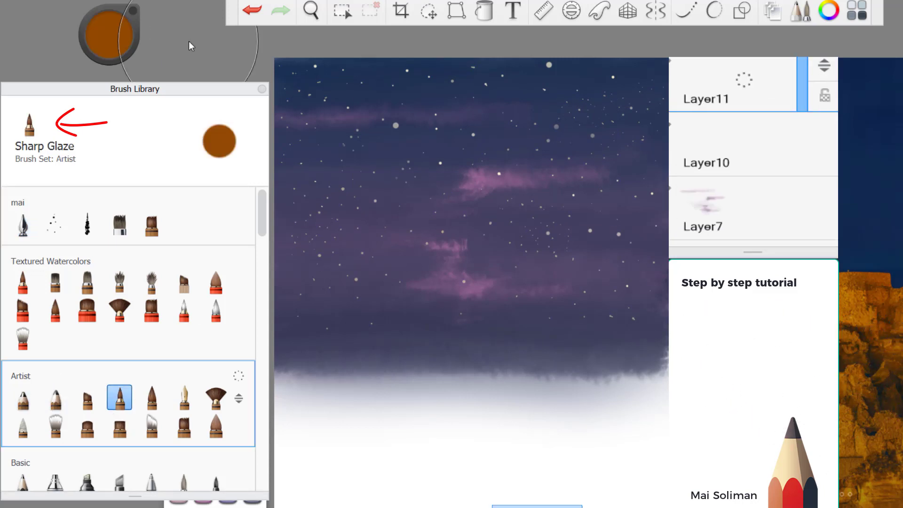
left_click(184, 397)
left_click_drag(418, 305, 512, 305)
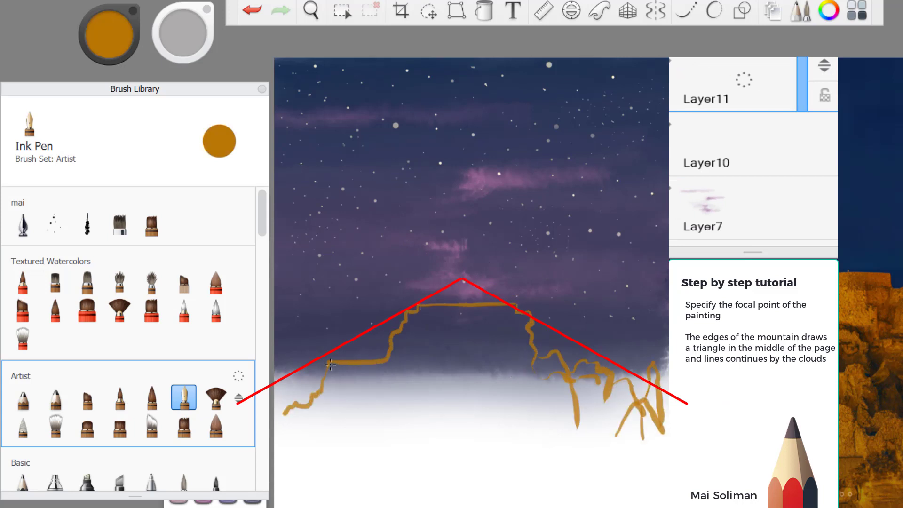
left_click_drag(317, 434, 292, 444)
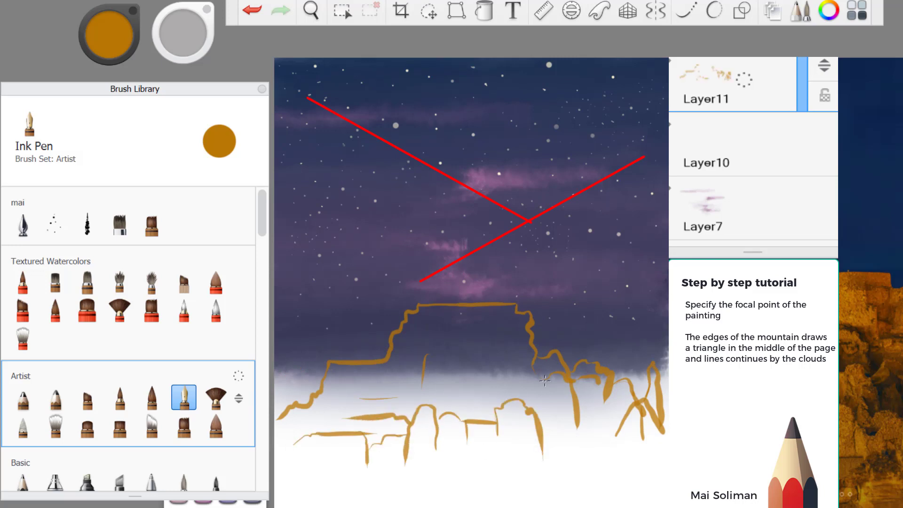
Sketch the foreground ridges and ground lines along the mountain's base in ochre with the Ink Pen
left_click_drag(517, 478, 634, 452)
left_click_drag(562, 492, 667, 467)
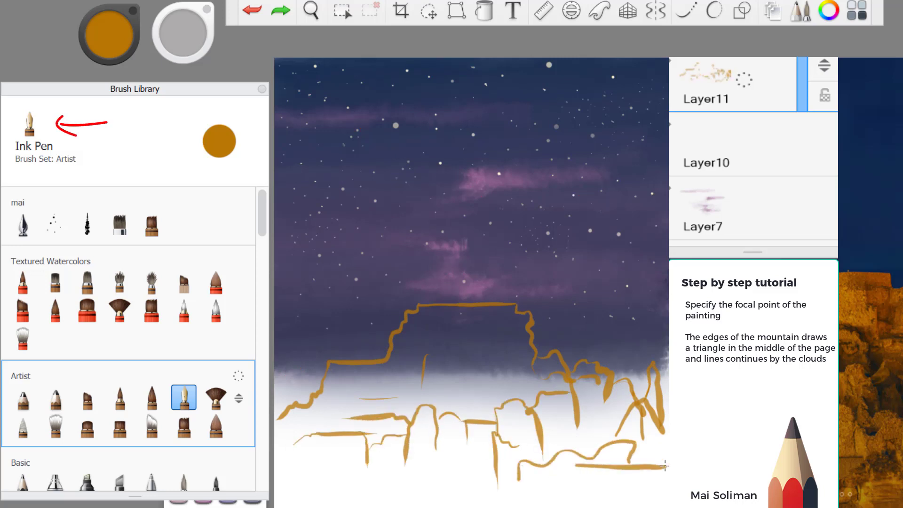
left_click_drag(437, 503, 560, 486)
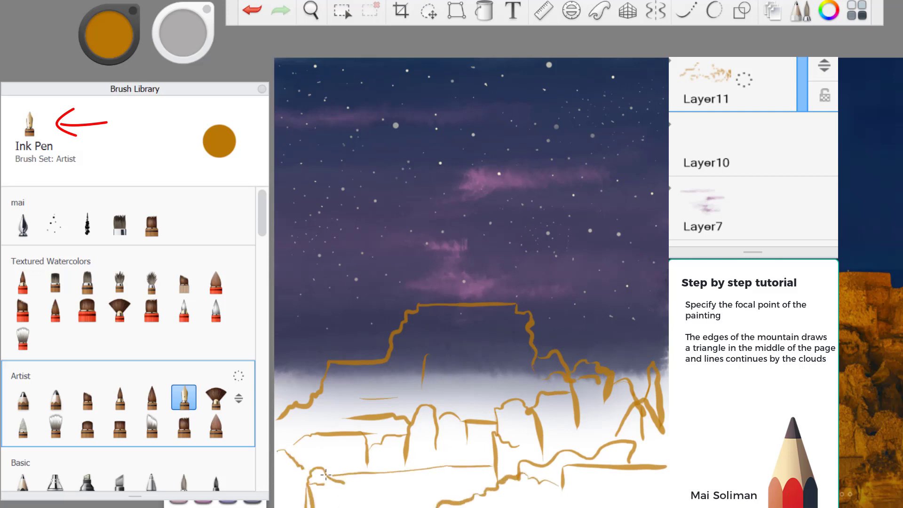
left_click(484, 10)
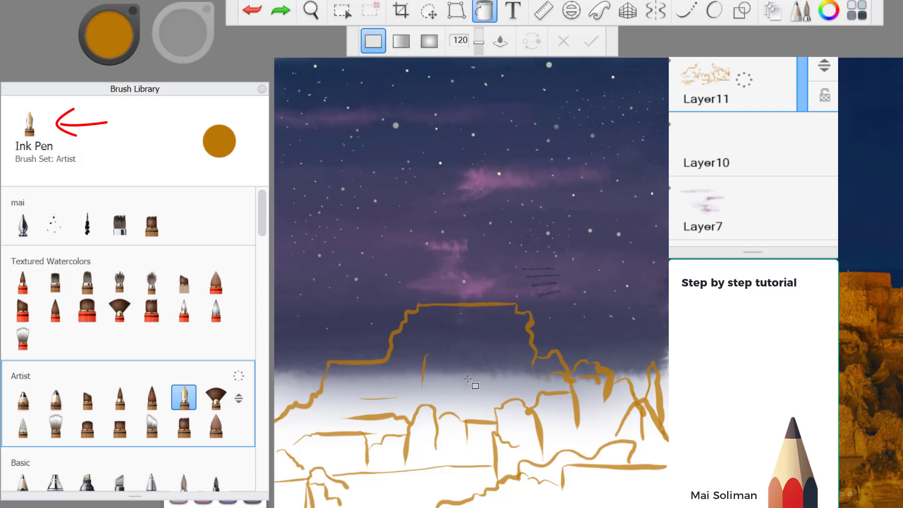
Block in black shadow strokes around the mountain's middle walls with the Synthetic Flat Bristle Brush
left_click(120, 223)
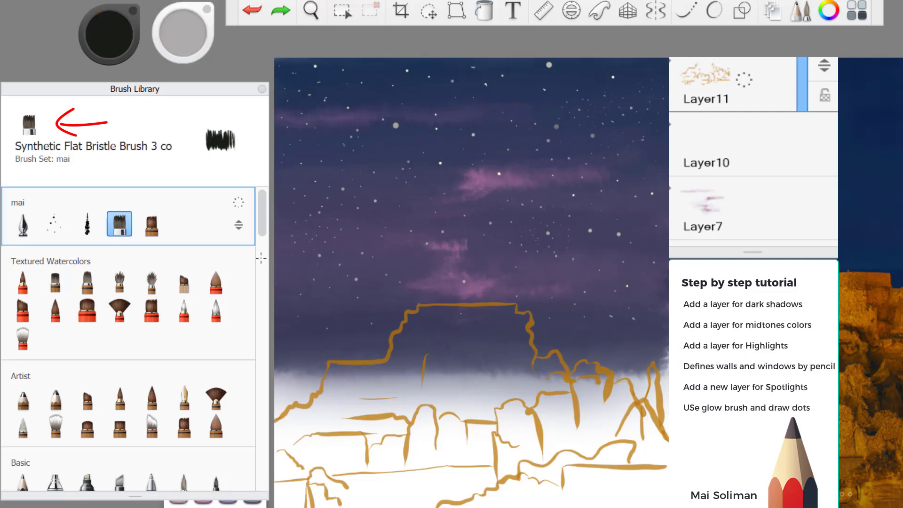
mouse_move(440, 401)
left_mouse_down()
mouse_move(494, 415)
mouse_move(514, 385)
left_mouse_up()
left_click_drag(484, 348, 522, 370)
left_click_drag(435, 355, 421, 388)
left_click_drag(394, 379, 360, 379)
mouse_move(340, 387)
left_mouse_down()
mouse_move(348, 412)
mouse_move(395, 405)
left_mouse_up()
Paint orange-brown midtone patches on the summit, central wall, lower slopes and foreground ridges
left_click(152, 224)
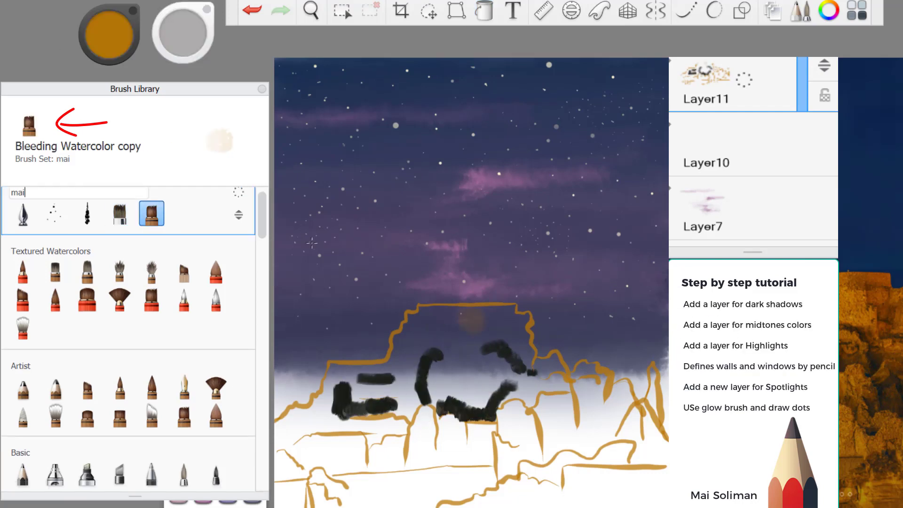
left_click(119, 224)
left_click(120, 416)
left_click(216, 386)
mouse_move(418, 310)
left_mouse_down()
mouse_move(511, 314)
mouse_move(525, 369)
left_mouse_up()
left_click_drag(440, 353, 427, 385)
mouse_move(492, 449)
left_mouse_down()
mouse_move(617, 386)
mouse_move(536, 424)
left_mouse_up()
mouse_move(450, 463)
left_mouse_down()
mouse_move(414, 428)
mouse_move(299, 452)
mouse_move(353, 443)
mouse_move(381, 501)
mouse_move(349, 495)
mouse_move(554, 471)
mouse_move(498, 490)
mouse_move(631, 409)
mouse_move(590, 444)
left_mouse_up()
left_click(55, 415)
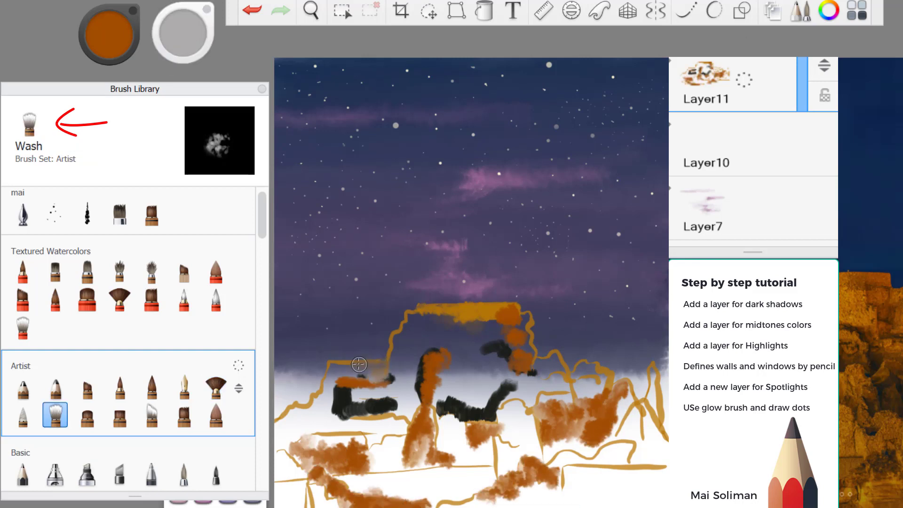
Add ochre-orange patches to the summit and both side ledges with the Synthetic Flat Bristle Brush
left_click(119, 214)
left_click_drag(499, 320, 383, 368)
mouse_move(574, 362)
left_mouse_down()
mouse_move(640, 443)
mouse_move(633, 487)
left_mouse_up()
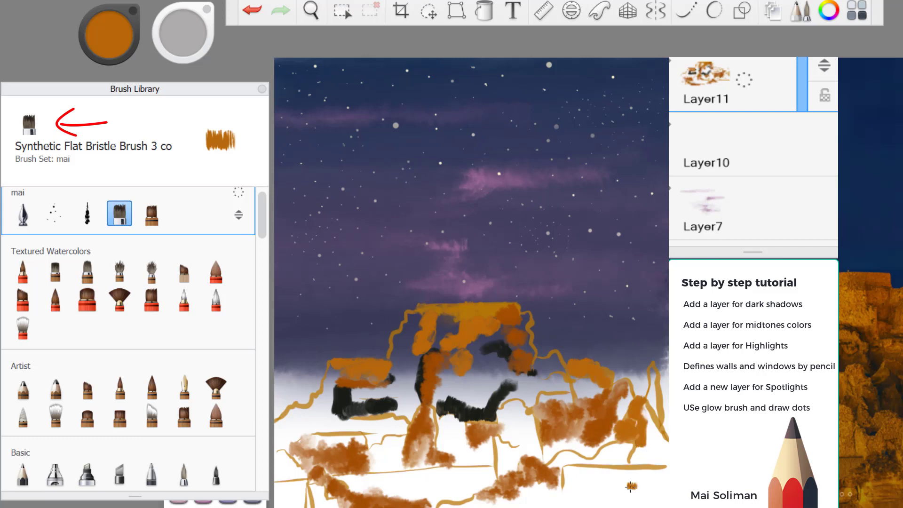
Pick a near-black colour and paint shadow strokes along the mountain's ledges and lower ridges
left_click(387, 392, "alt")
left_click_drag(365, 381, 402, 382)
left_click_drag(494, 409, 562, 383)
left_click_drag(581, 464, 645, 465)
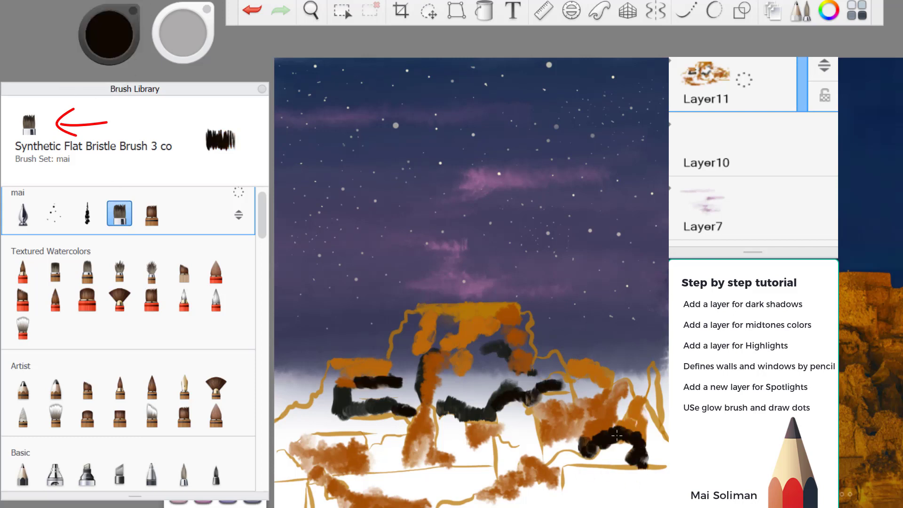
left_click_drag(592, 437, 536, 459)
left_click_drag(494, 430, 534, 450)
left_click_drag(421, 456, 498, 437)
left_click_drag(470, 430, 414, 464)
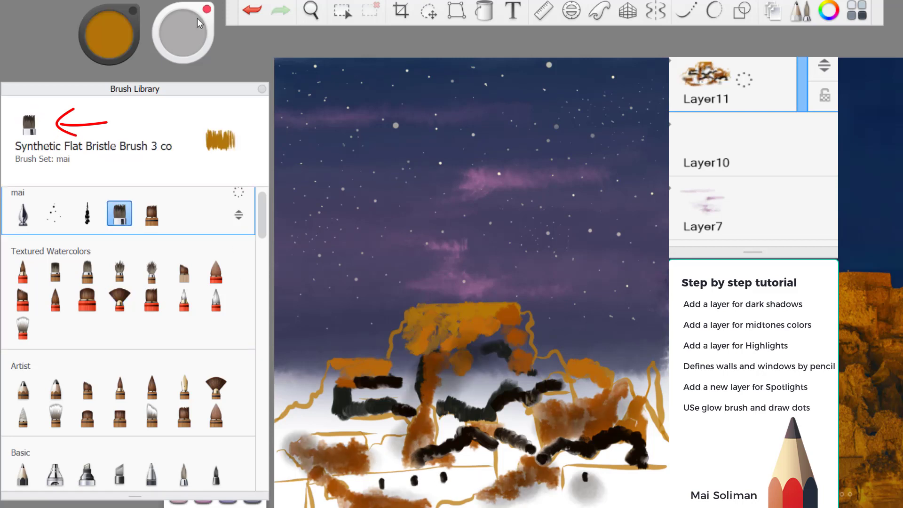
Cover the remaining summit, wall and foreground areas with ochre strokes using the Synthetic Flat Bristle Brush
left_click_drag(400, 334, 463, 309)
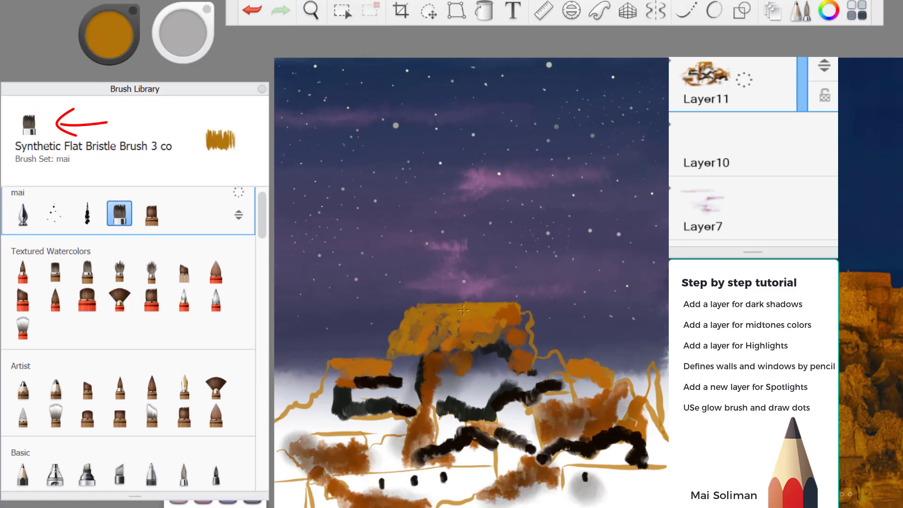
mouse_move(518, 359)
left_mouse_down()
mouse_move(484, 377)
mouse_move(353, 395)
left_mouse_up()
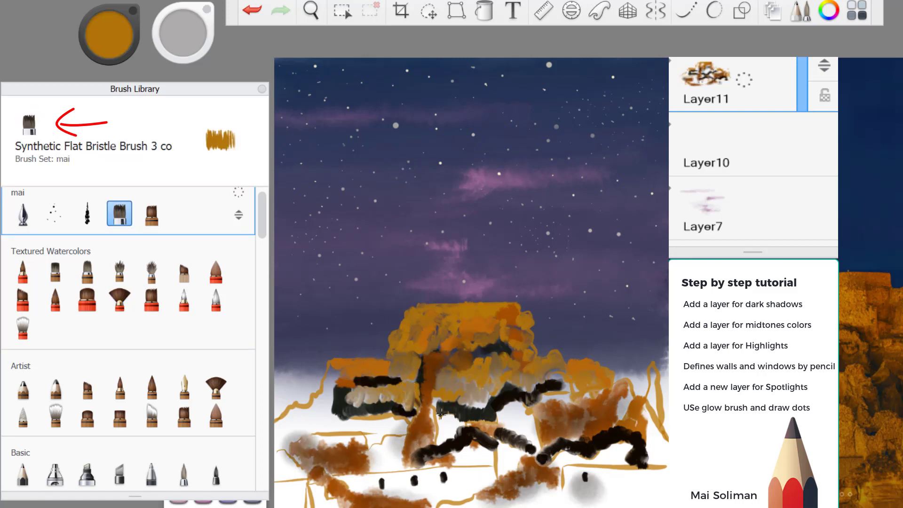
mouse_move(437, 405)
left_mouse_down()
mouse_move(643, 409)
mouse_move(625, 456)
mouse_move(452, 480)
mouse_move(395, 472)
mouse_move(322, 391)
mouse_move(282, 458)
mouse_move(320, 501)
left_mouse_up()
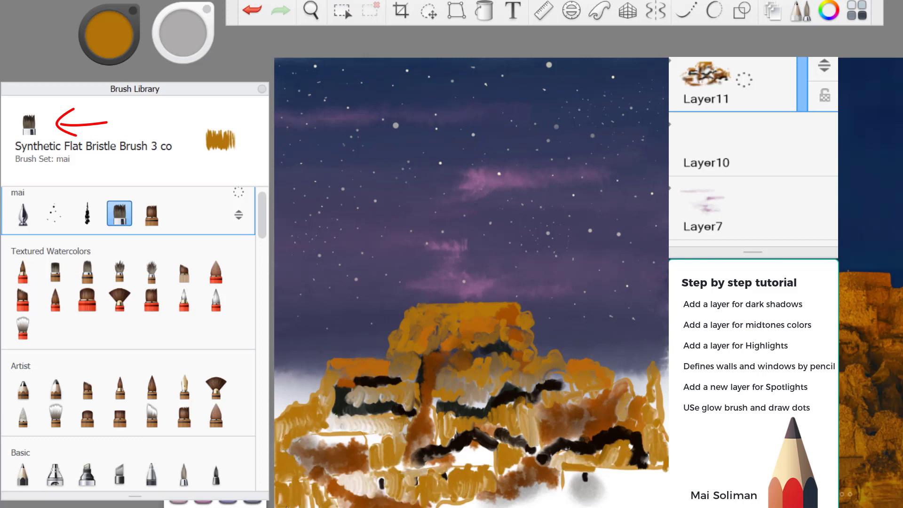
mouse_move(508, 500)
left_mouse_down()
mouse_move(628, 477)
mouse_move(609, 467)
mouse_move(636, 501)
mouse_move(653, 503)
left_mouse_up()
Blend the mountain's ochre, brown and dark patches with the Bristle Blender and Wash brushes
left_click(23, 327)
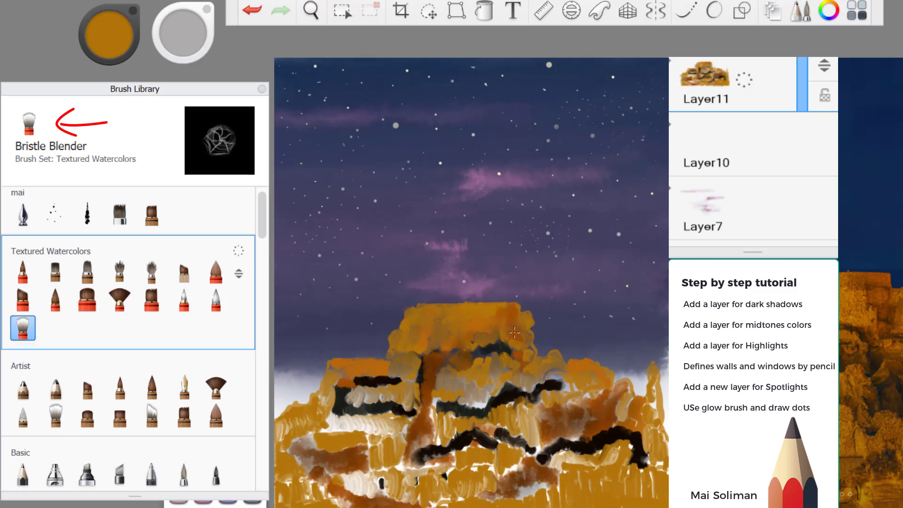
left_click(55, 415)
mouse_move(438, 399)
left_mouse_down()
mouse_move(564, 377)
mouse_move(349, 395)
mouse_move(395, 386)
left_mouse_up()
mouse_move(649, 433)
left_mouse_down()
mouse_move(551, 440)
mouse_move(518, 410)
mouse_move(448, 419)
mouse_move(333, 415)
mouse_move(362, 428)
mouse_move(282, 433)
left_mouse_up()
mouse_move(588, 391)
left_mouse_down()
mouse_move(612, 388)
mouse_move(649, 415)
mouse_move(616, 438)
mouse_move(612, 480)
mouse_move(511, 458)
mouse_move(423, 414)
mouse_move(442, 476)
mouse_move(499, 498)
mouse_move(385, 503)
mouse_move(291, 490)
mouse_move(376, 447)
mouse_move(400, 499)
mouse_move(664, 503)
left_mouse_up()
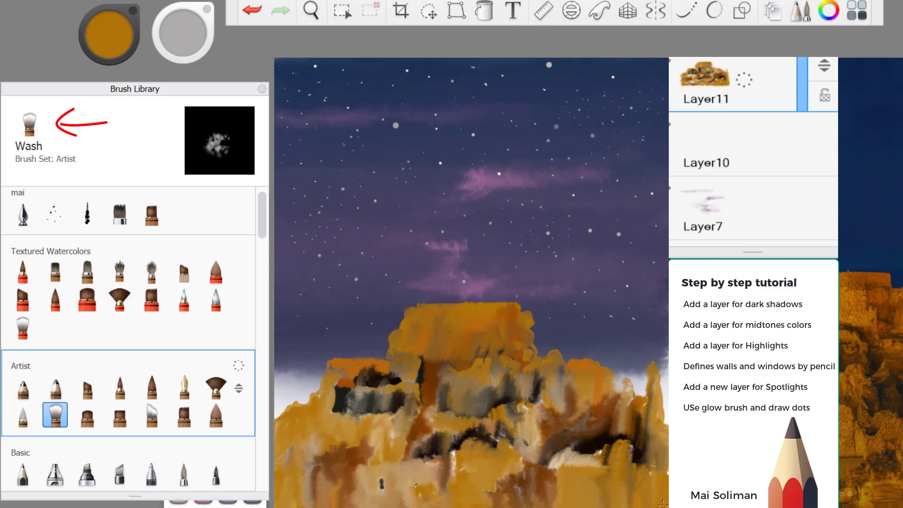
key("ctrl+z")
Select Layer6 and paint the muted blue sky down over the white area behind the mountain
scroll(715, 125, "down", 5)
left_click(753, 89)
left_click(120, 214)
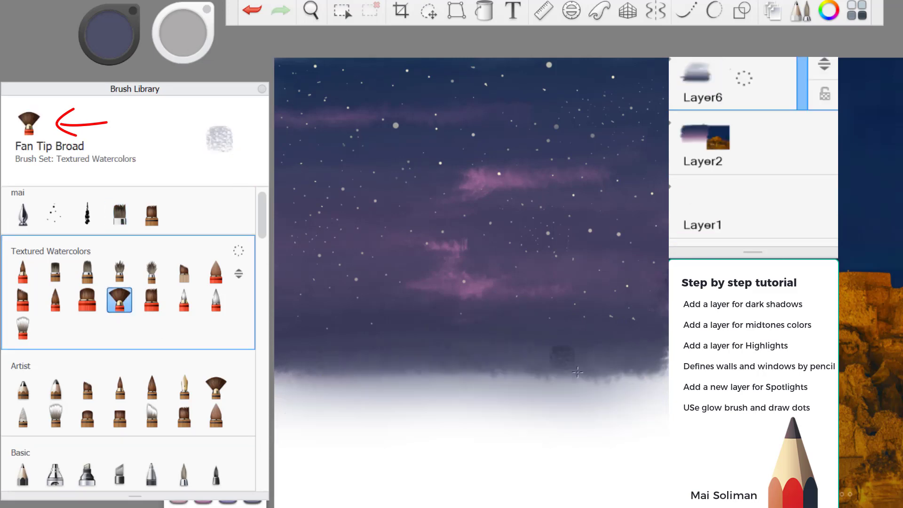
left_click(216, 386)
left_click(119, 214)
left_click_drag(329, 376, 514, 382)
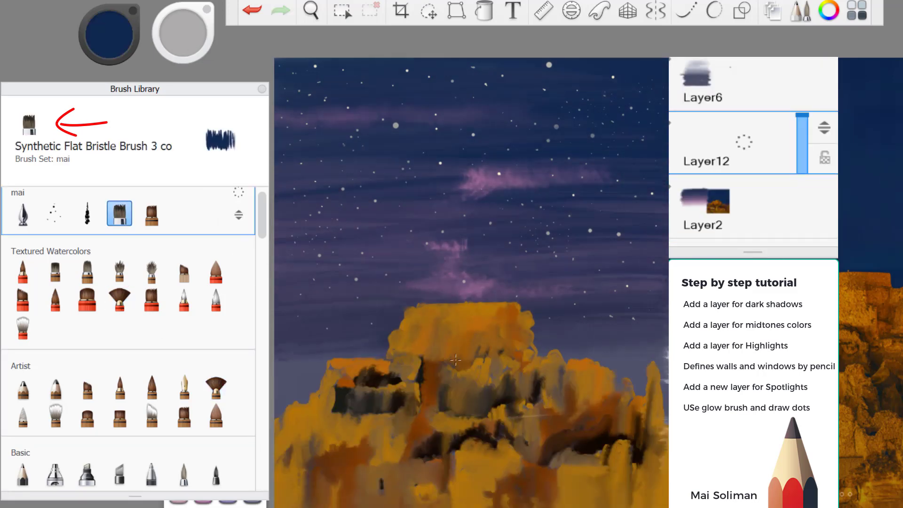
Repaint the sky in deep navy with the Synthetic Flat Bristle Brush on Layer12 and select Layer6
mouse_move(455, 360)
left_mouse_down()
mouse_move(471, 165)
mouse_move(649, 188)
left_mouse_up()
left_click(703, 87)
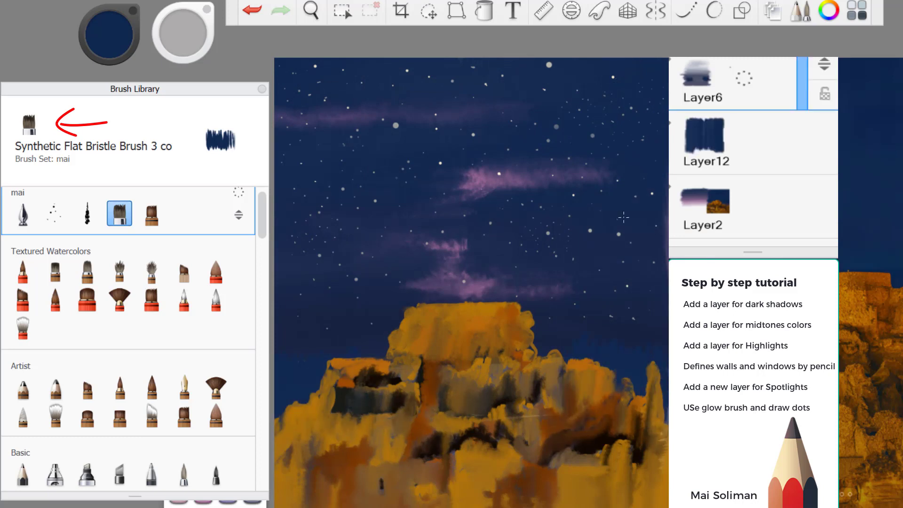
Soften the night sky's pink clouds and fade the stars using the Blending brush and Soft Eraser 1
left_click(22, 415)
left_click(120, 214)
left_click(703, 151)
left_click(703, 214)
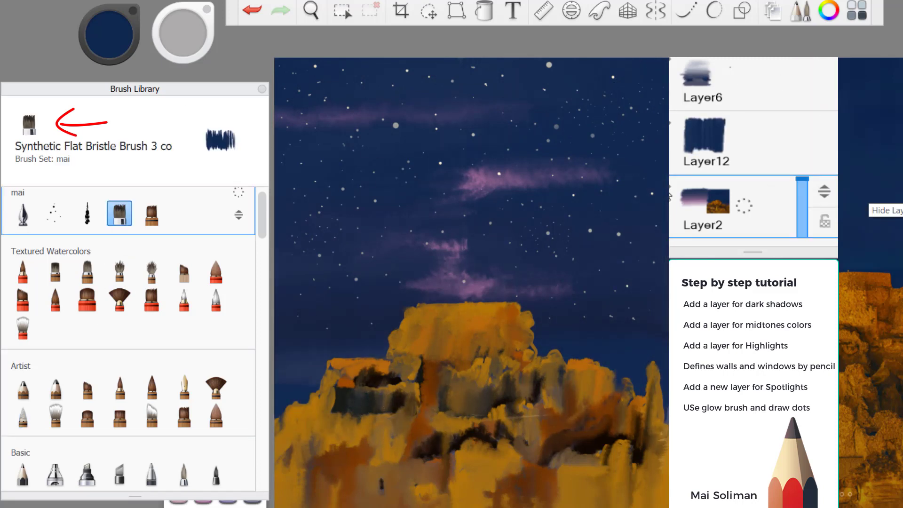
scroll(753, 150, "down", 3)
left_click(704, 214)
left_click(179, 41)
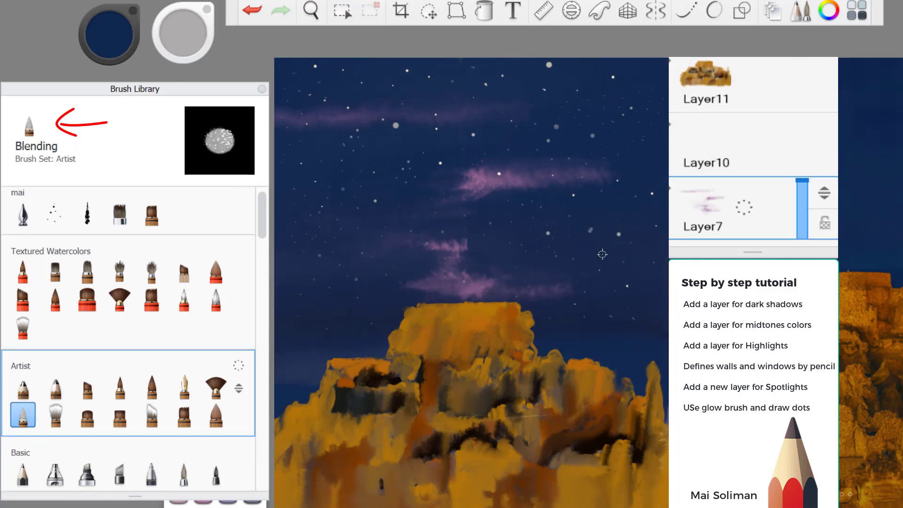
key("ctrl+z")
key("e")
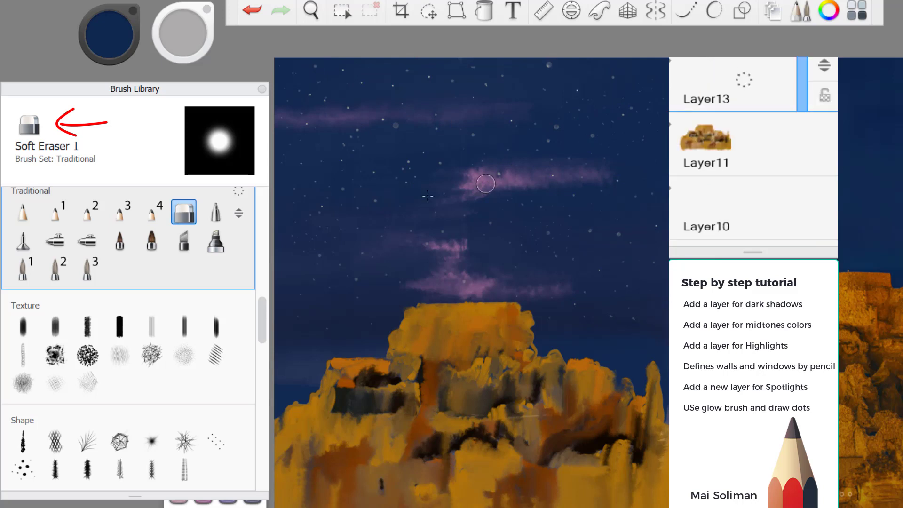
scroll(161, 278, "down", 5)
Paint translucent brown shadows over the summit walls on Layer13, blend them with Wash, and add ochre Inking Pen highlights on Layer14
scroll(152, 272, "up", 10)
left_click(151, 272)
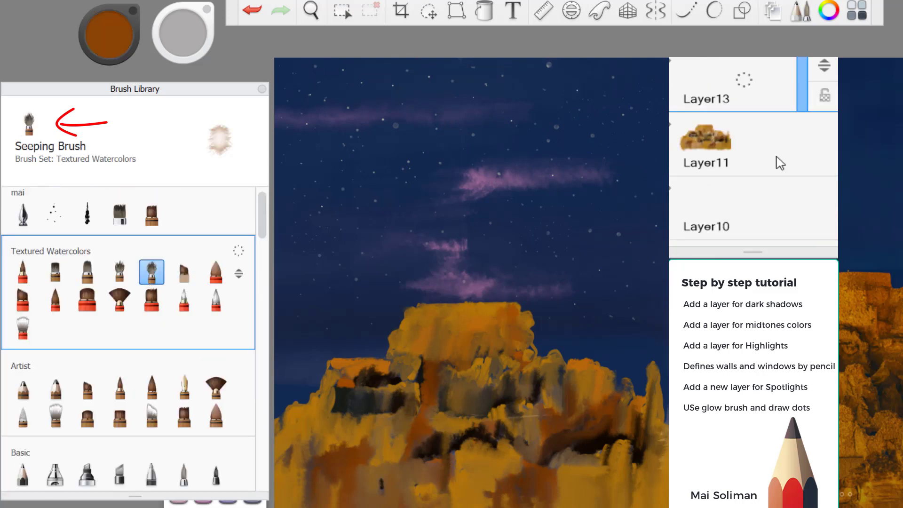
left_click(183, 272)
left_click(87, 272)
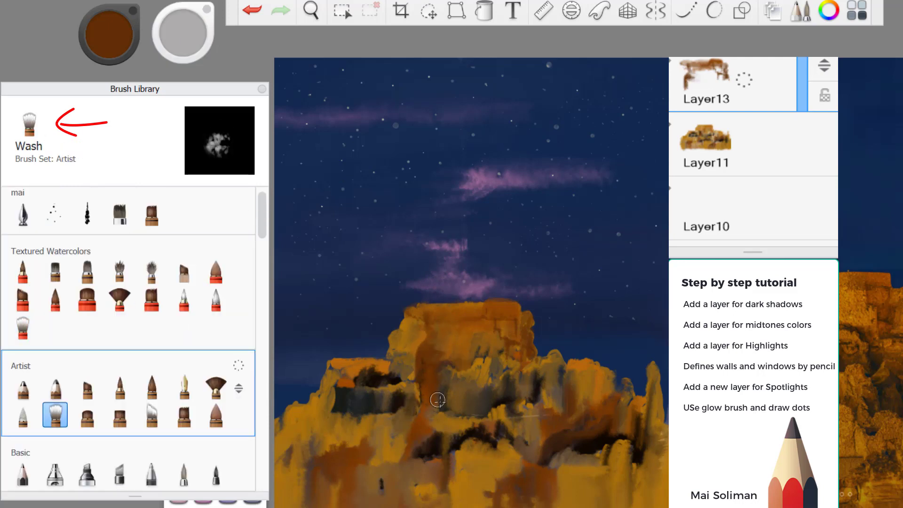
key("b")
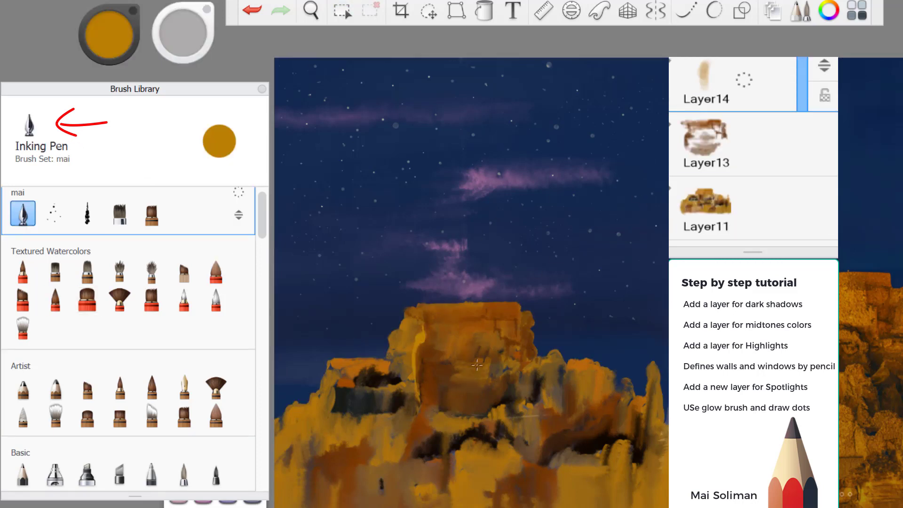
left_click(437, 345)
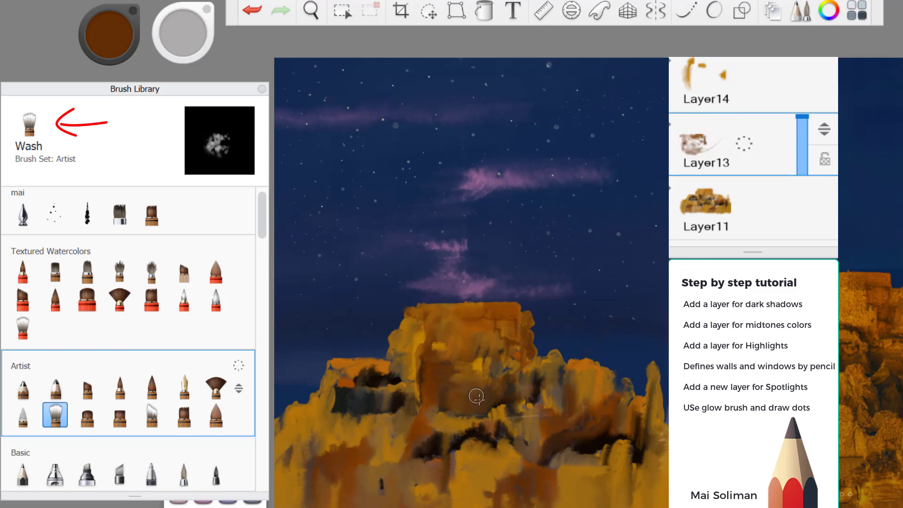
Paint rounded dark-brown wall shapes below the summit on Layer13 and trim their edges with the Hard Eraser
mouse_move(517, 391)
left_mouse_down()
mouse_move(433, 405)
mouse_move(470, 426)
mouse_move(535, 414)
left_mouse_up()
key("e")
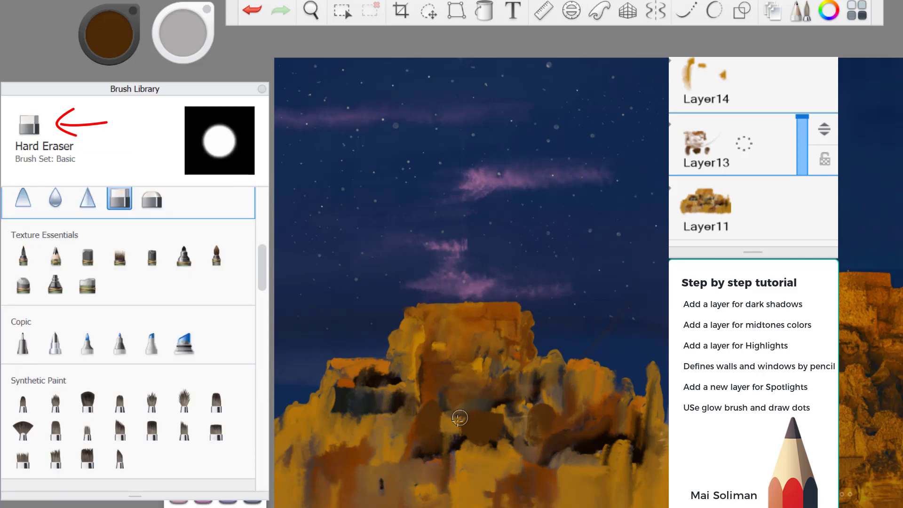
key("e")
key("e")
key("e")
key("e")
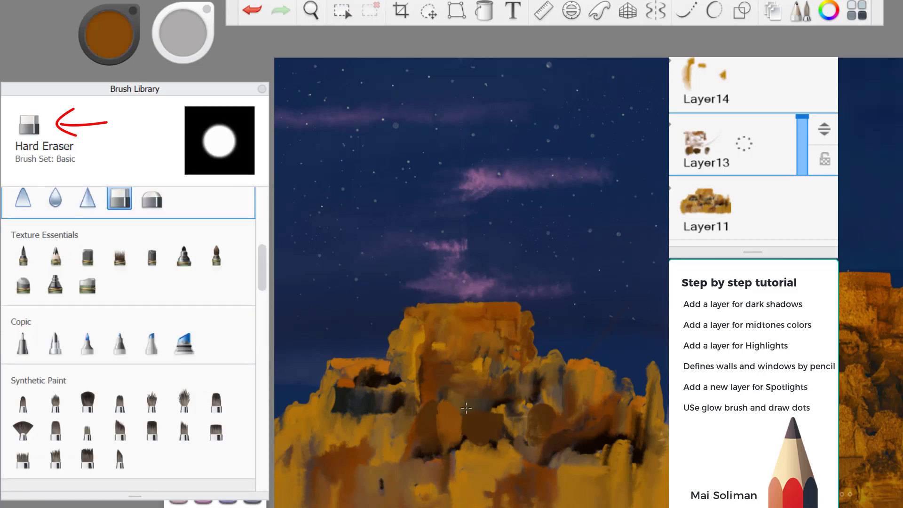
Darken the recess above the rounded walls on Layer11 and add an orange-brown rounded wall beside them on Layer13
left_click(705, 207)
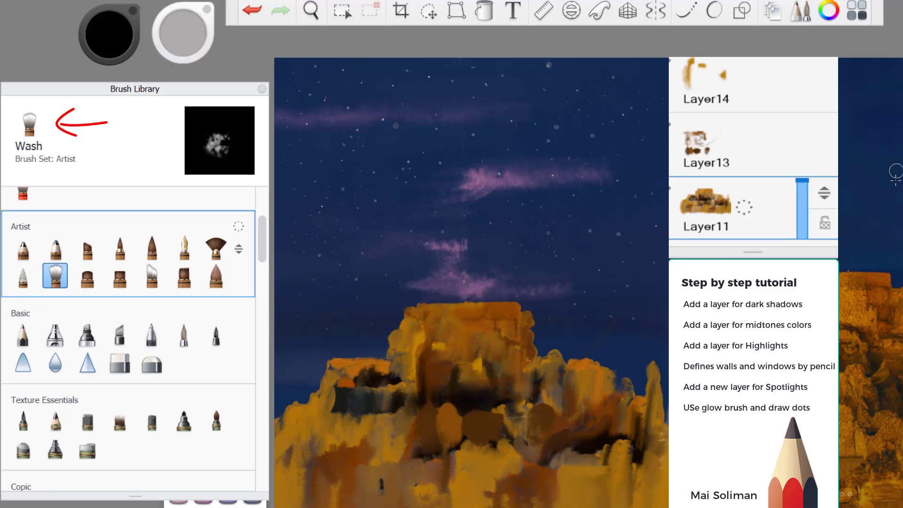
left_click(706, 146)
left_click(467, 433, "alt")
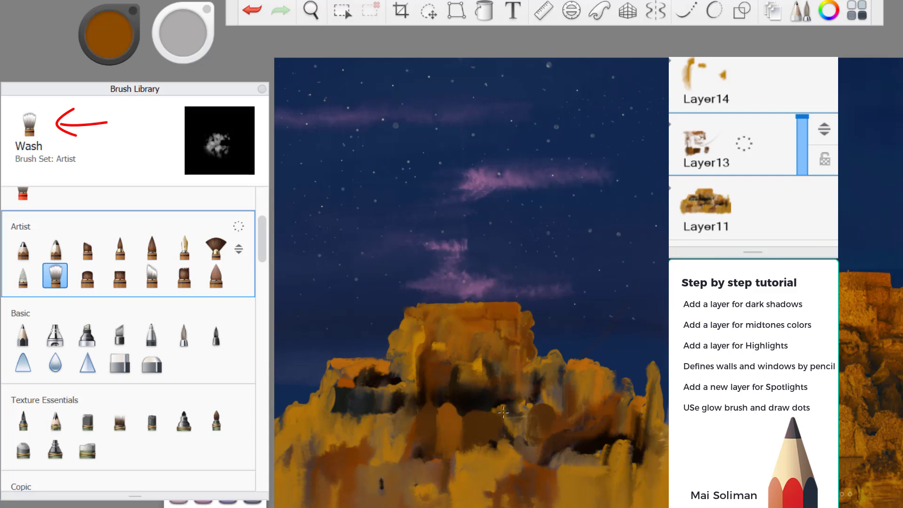
left_click(119, 222)
left_click_drag(513, 398, 518, 440)
scroll(219, 414, "down", 5)
left_click(120, 210)
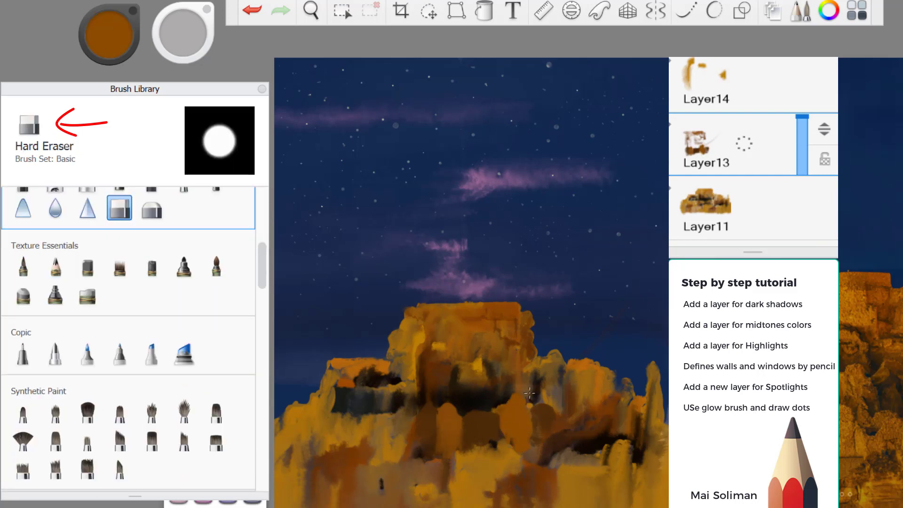
Blend the ledge and shadows left of the summit on Layer11 with the Wash brush, then select Layer14
scroll(127, 353, "up", 10)
left_click(55, 425)
key("Down")
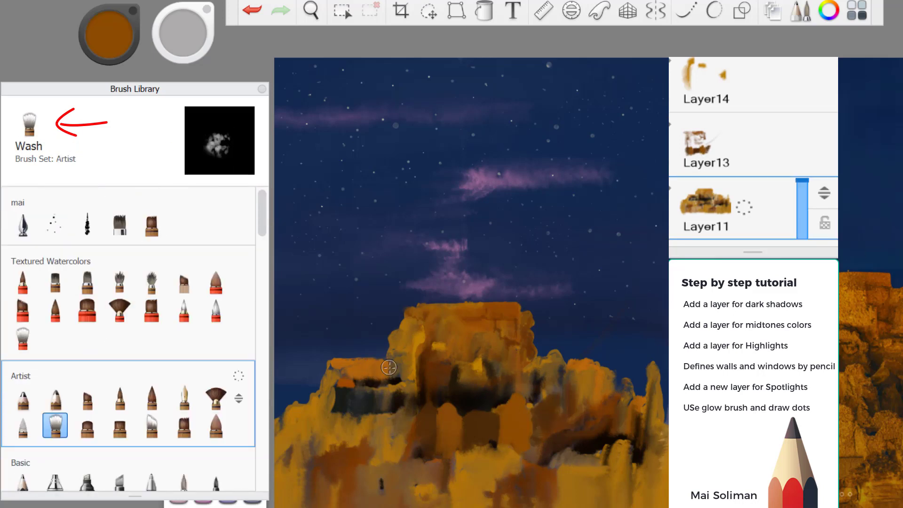
key("Up")
key("Up")
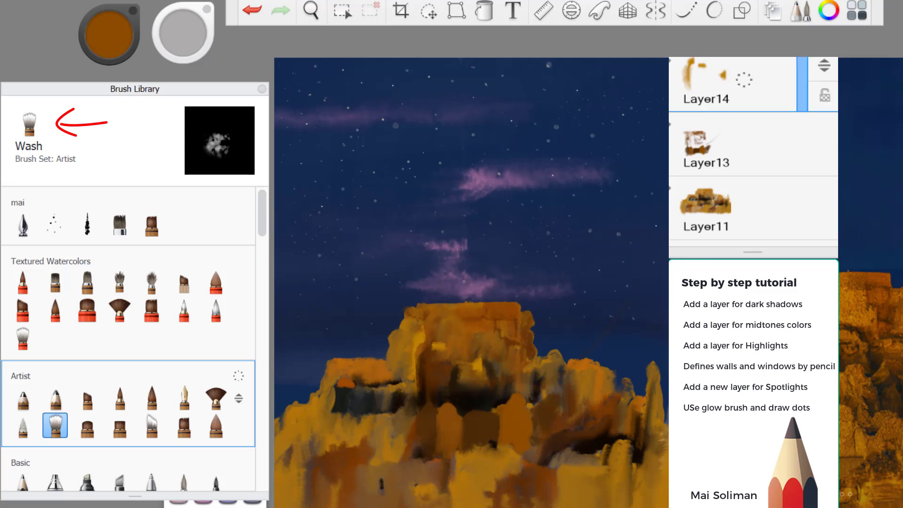
Refine the brown edges below the summit across Layer11 to Layer14 with Dry Ink copy, Wash and the Hard Eraser
scroll(219, 364, "down", 6)
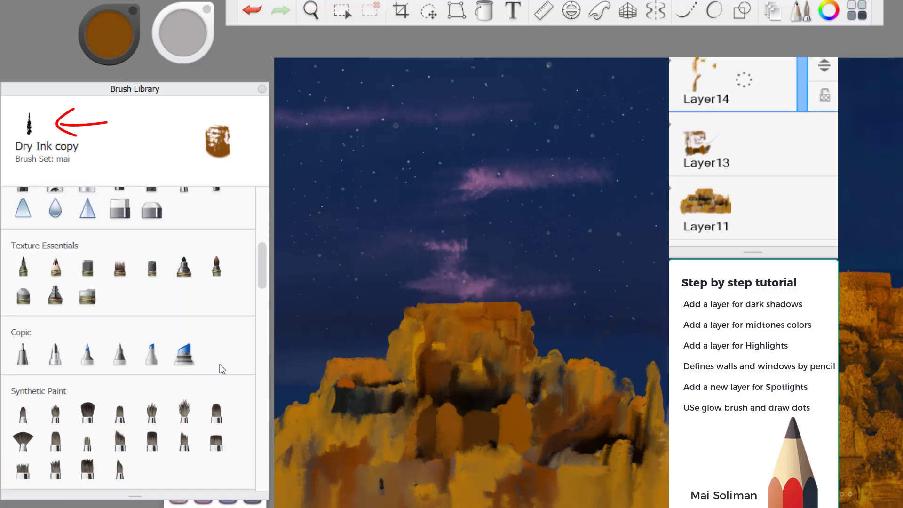
key("e")
key("Down")
key("Down")
scroll(111, 280, "up", 6)
left_click(55, 418)
key("Up")
key("Up")
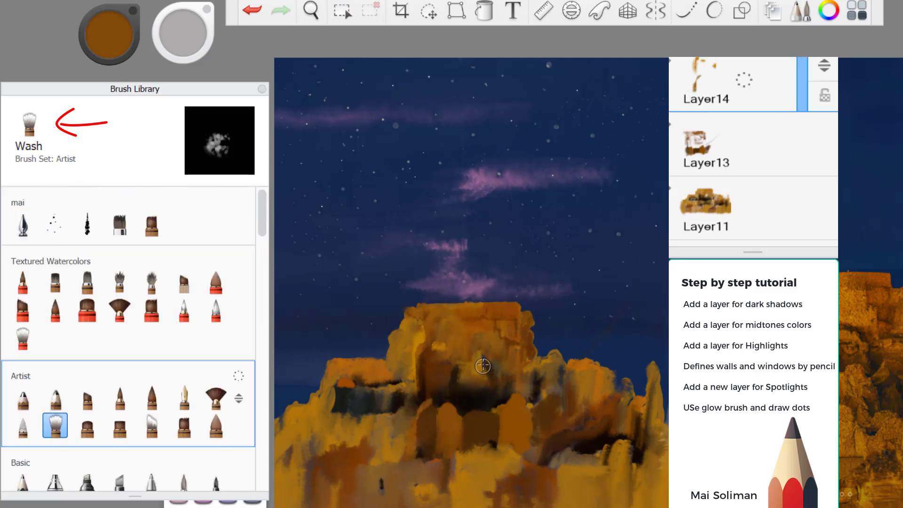
key("Down")
key("Down")
scroll(236, 426, "down", 6)
key("Up")
key("e")
key("Up")
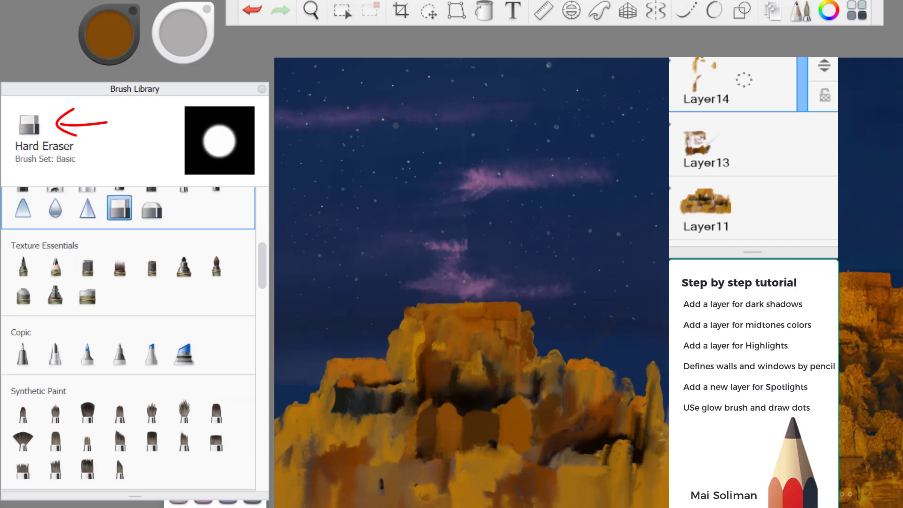
Try adding texture to the wall right of the rounded shapes on Layer13 with the Synthetic Angular Flat Brush
key("Down")
key("Down")
scroll(236, 426, "down", 3)
left_click(23, 293)
key("Up")
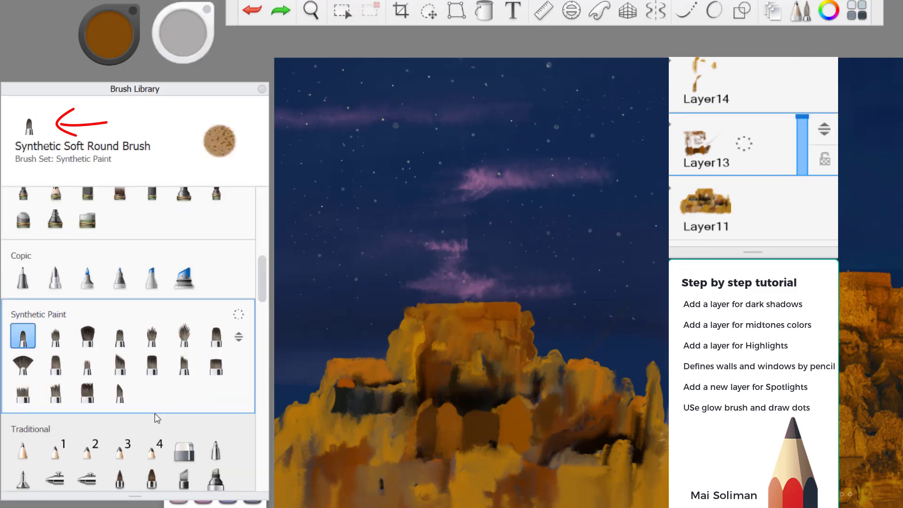
left_click(120, 392)
mouse_move(531, 409)
left_mouse_down()
mouse_move(557, 428)
mouse_move(558, 447)
mouse_move(561, 405)
left_mouse_up()
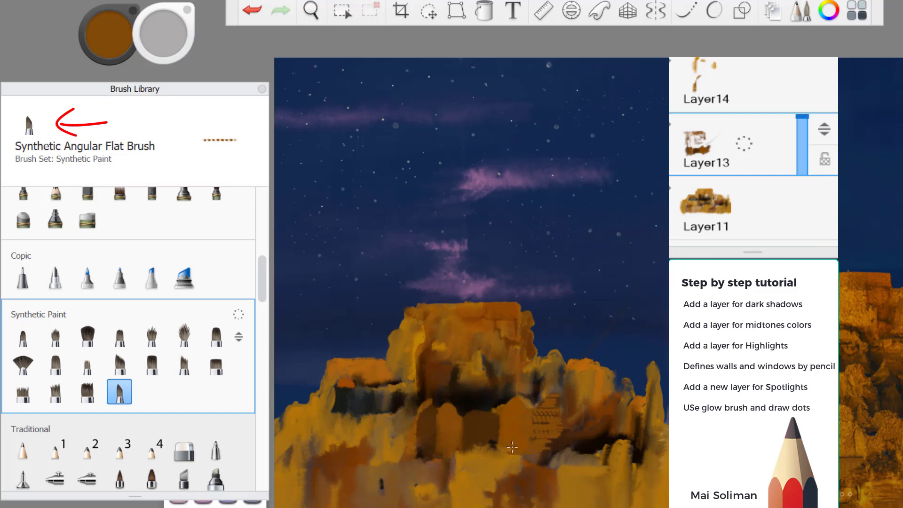
Paint near-black shadows right of the rounded walls on Layer11 with the Synthetic Flat Bristle Brush, and blend them using Wash and Bristle Blender
key("b")
key("Down")
left_click(549, 395, "alt")
key("b")
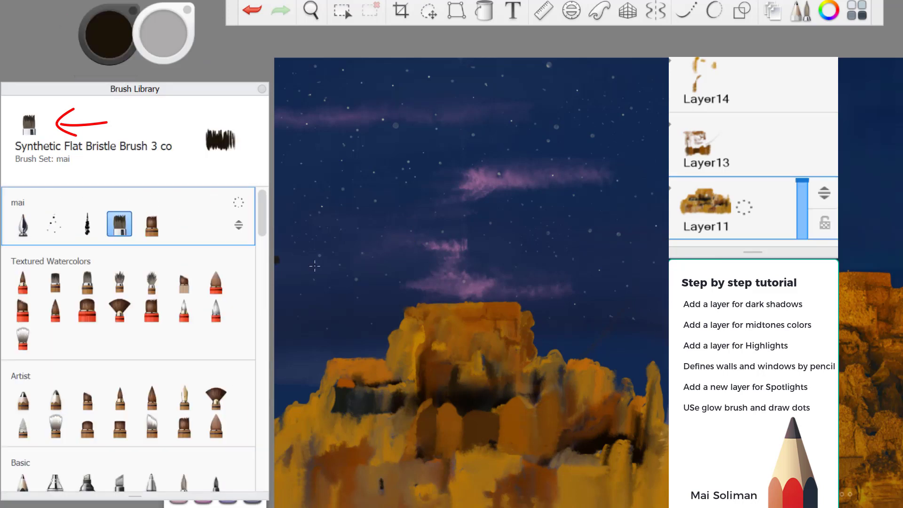
key("b")
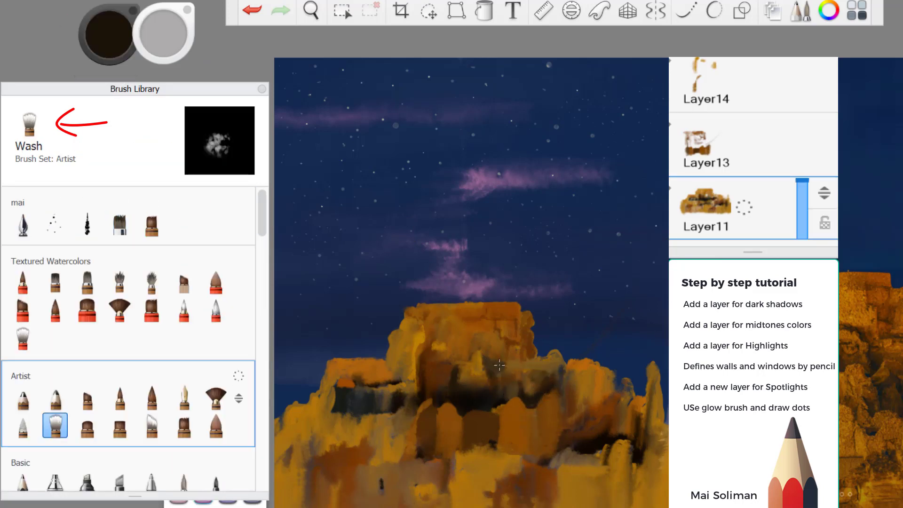
key("Up")
key("Down")
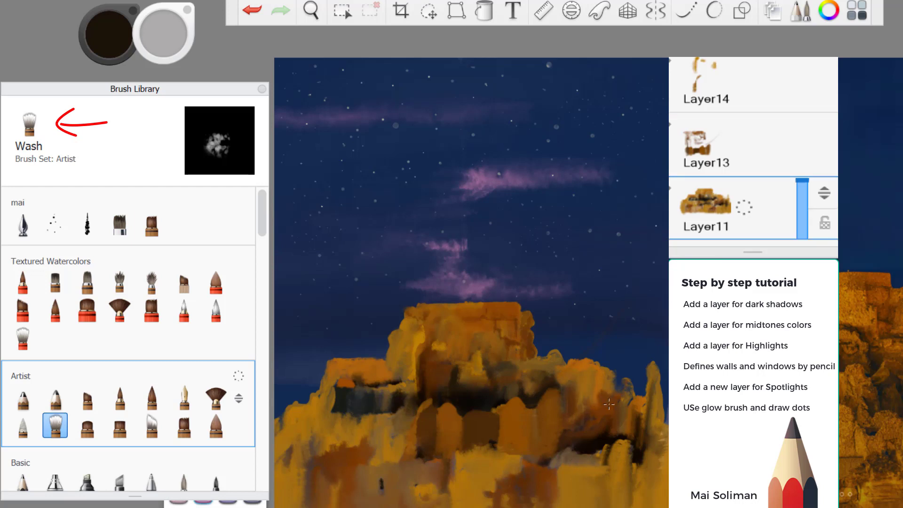
key("b")
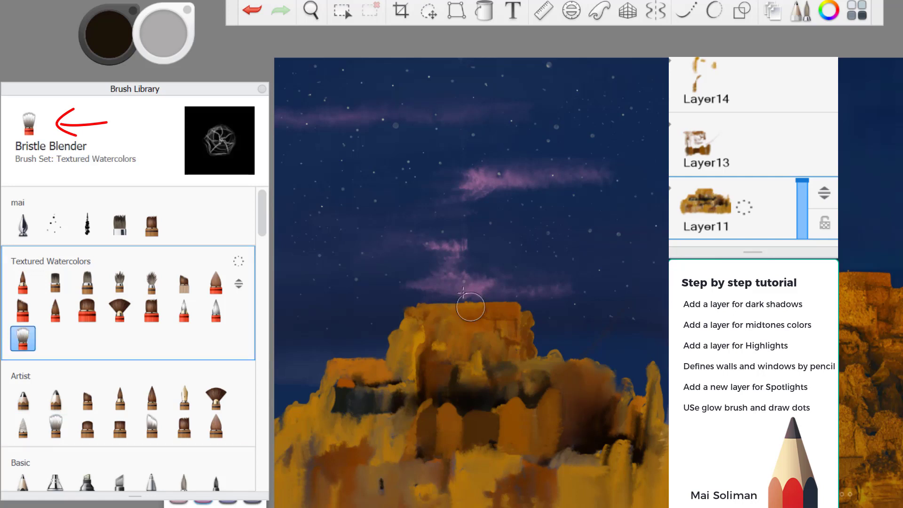
Paint smooth ochre walls across the mountain's lower left slope on Layer13 using a sampled wall colour, undoing unwanted strokes
left_click(673, 169)
left_click(519, 442, "alt")
mouse_move(424, 421)
left_mouse_down()
mouse_move(361, 456)
mouse_move(431, 436)
left_mouse_up()
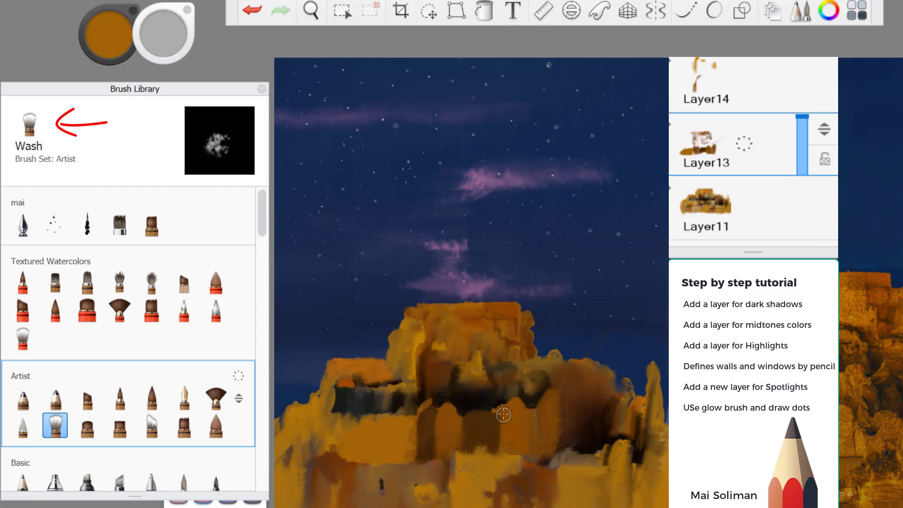
mouse_move(358, 408)
left_mouse_down()
mouse_move(405, 410)
mouse_move(323, 404)
left_mouse_up()
key("ctrl+z")
key("ctrl+z")
key("ctrl+z")
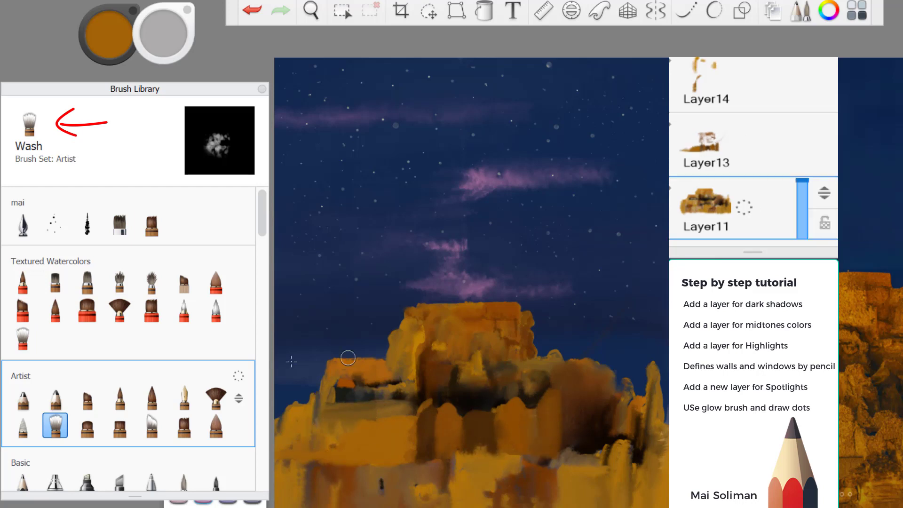
Shade the recess under the left ledge on Layer11 in sampled dark brown with Art Pencil, Wash and Fine Tip
left_click(409, 394, "alt")
key("p")
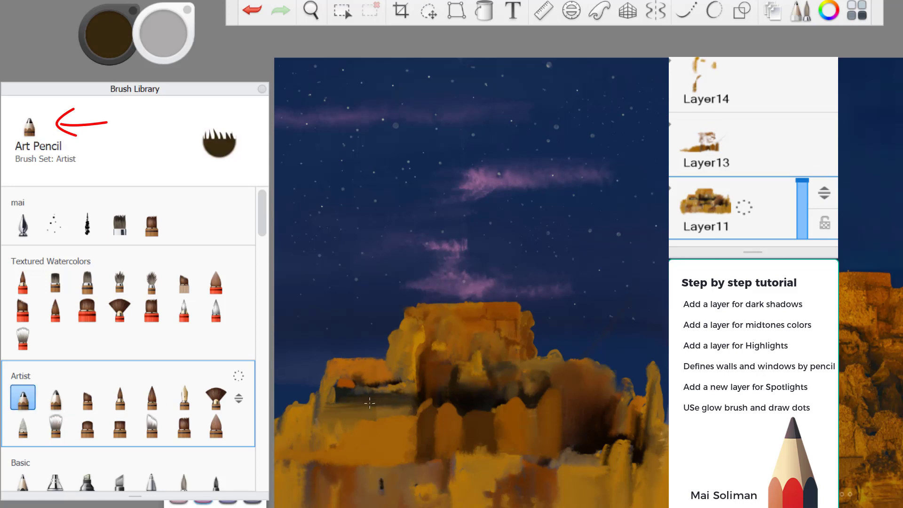
key("p")
key("w")
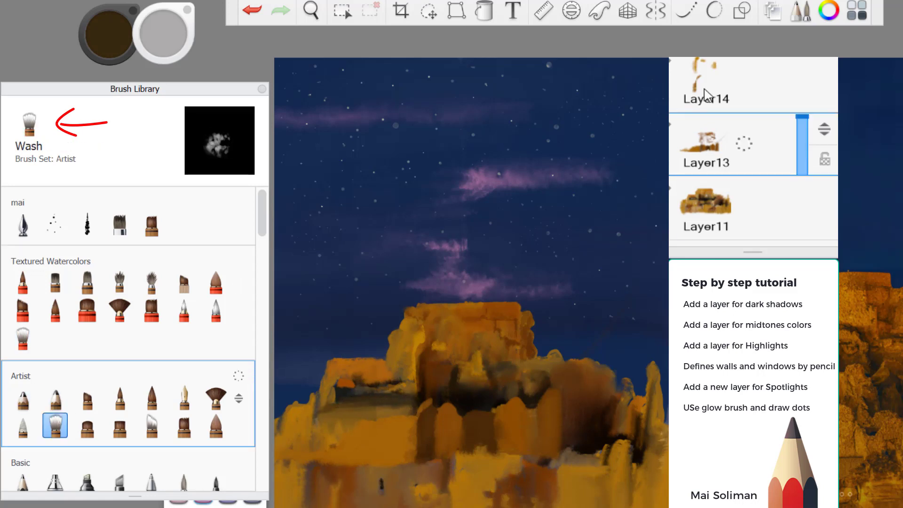
key("ctrl+z")
key("f")
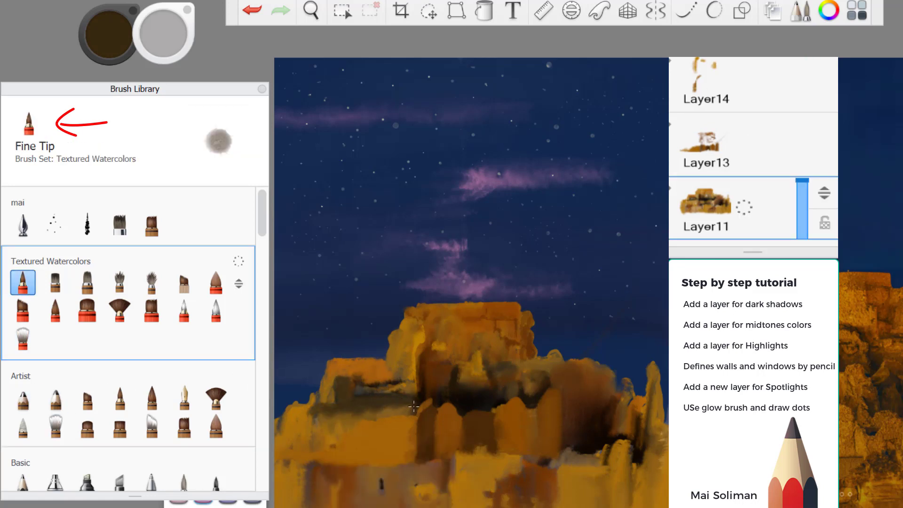
Outline the top of the left wall and the rounded walls with dark-brown Inking Pen lines and soften them with Wash
key("ctrl+z")
key("i")
key("ctrl+y")
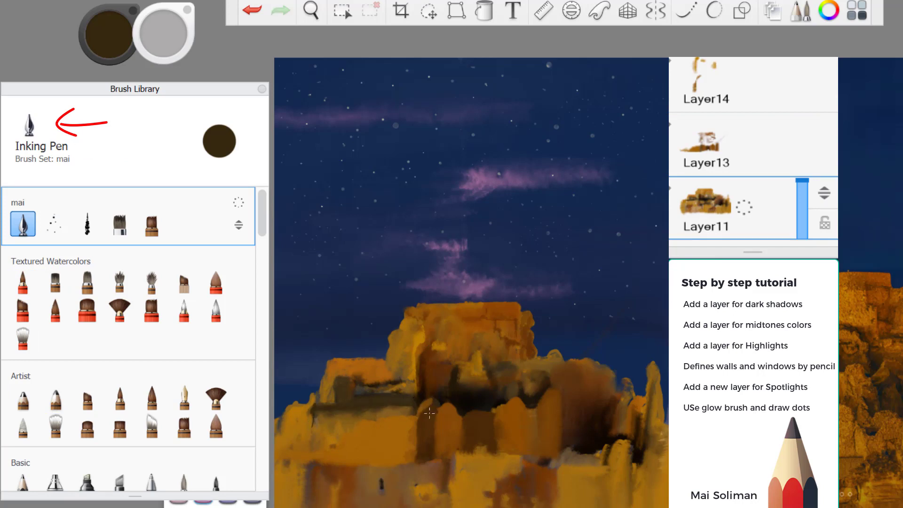
key("ctrl+y")
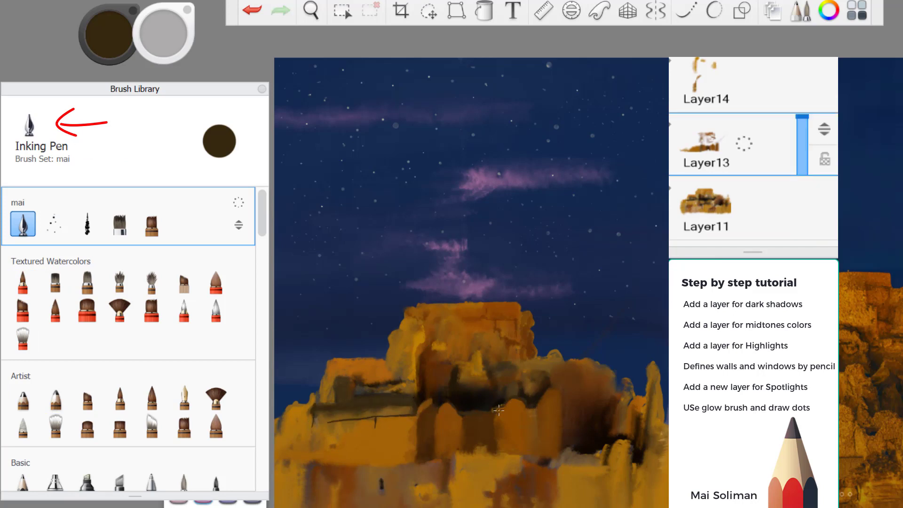
key("w")
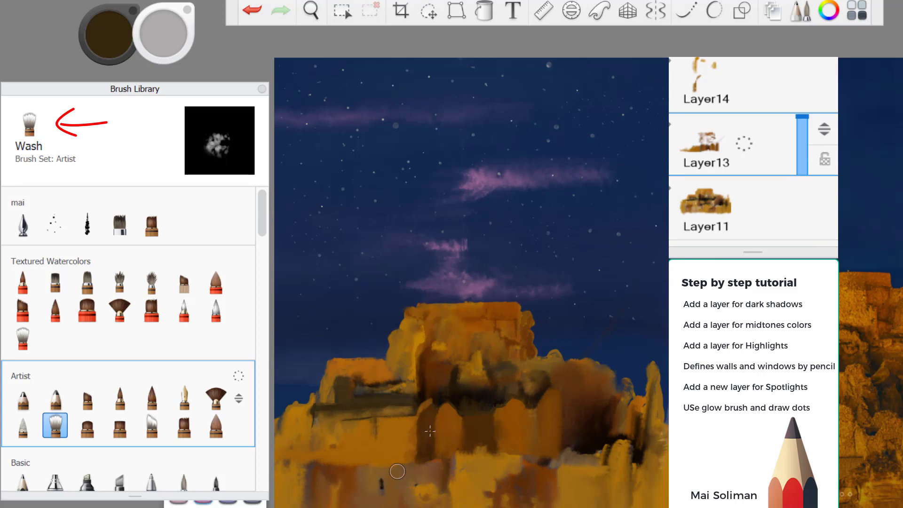
key("ctrl+z")
key("ctrl+y")
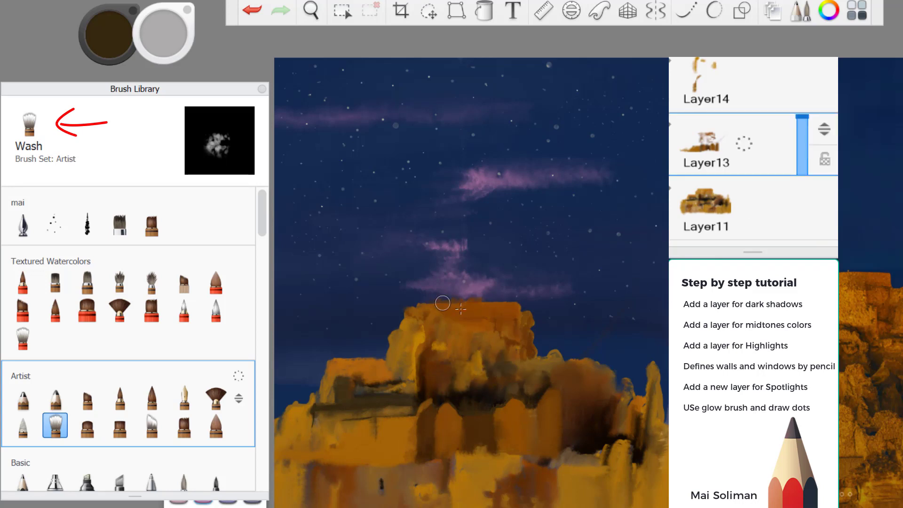
Define the summit's flat top and the left block in sampled orange-brown with the Inking Pen on Layer13
key("ctrl+z")
key("m")
key("ctrl+y")
key("ctrl+z")
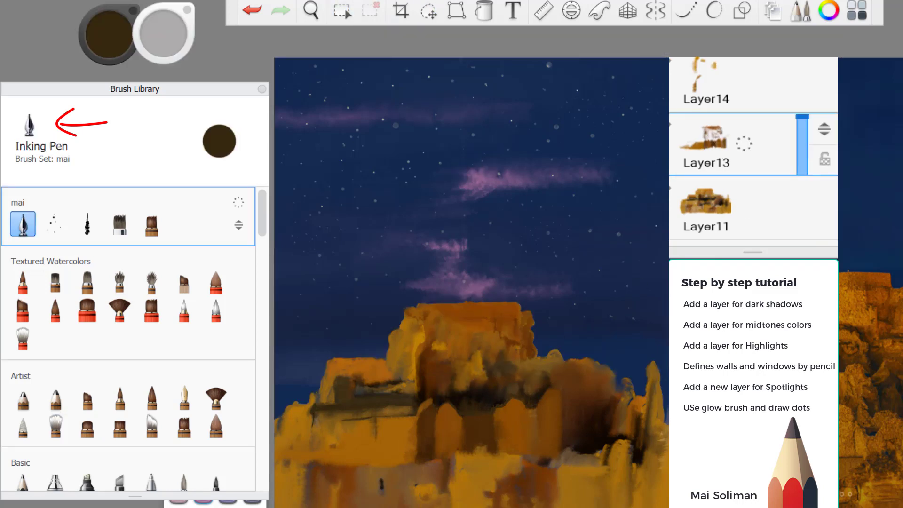
left_click(466, 318, "alt")
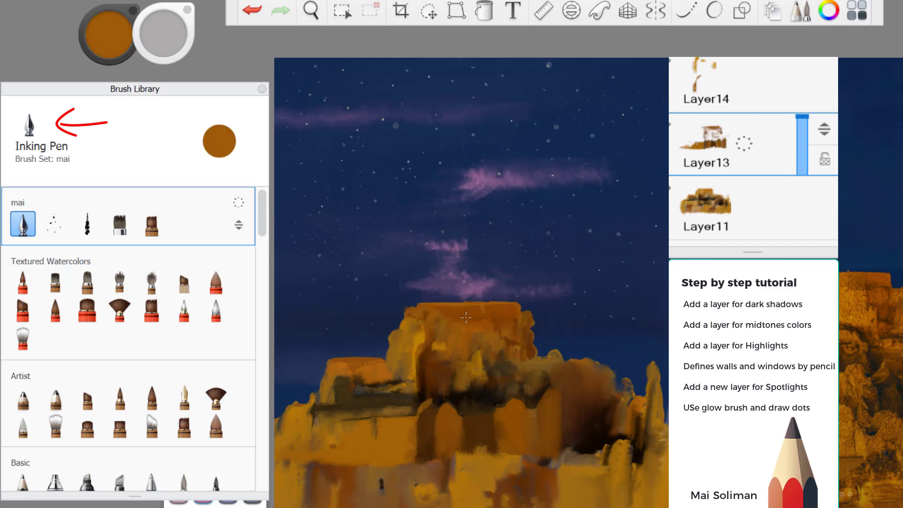
key("ctrl+z")
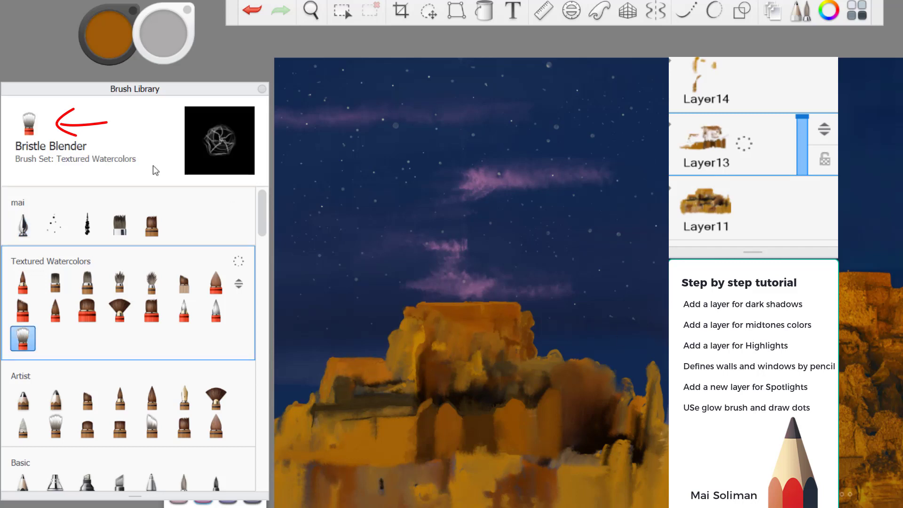
Undo the last blend and ink near-black crack lines along the left ledge and rounded wall tops with the Inking Pen on Layer13
key("ctrl+z")
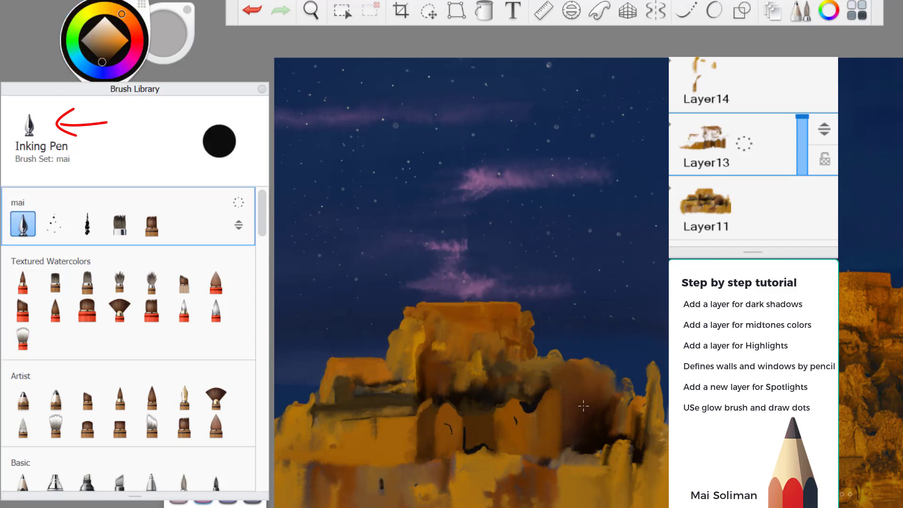
left_click_drag(404, 389, 337, 403)
key("ctrl+z")
key("ctrl+z")
left_click_drag(371, 388, 405, 392)
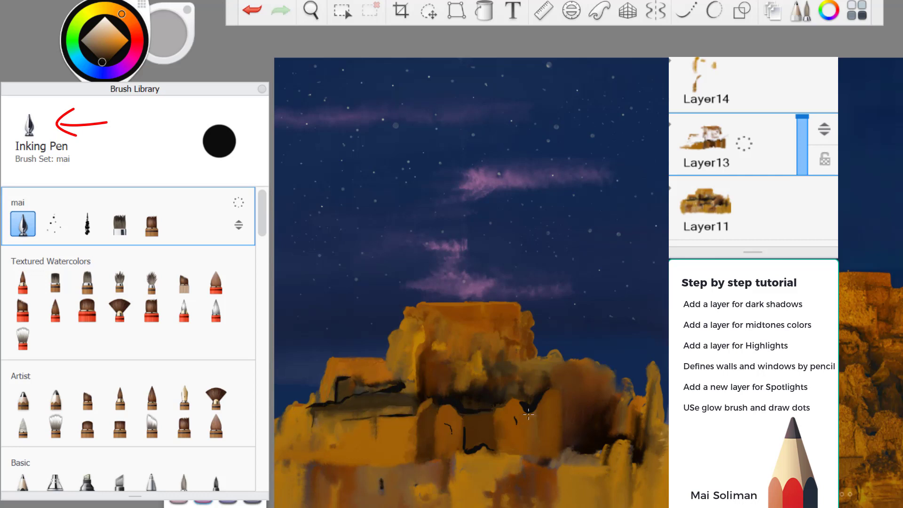
Ink near-black cracks on the right rounded wall, dark hollow and summit, undoing a stray stroke, and soften the lines with Wash
left_click_drag(529, 414, 538, 459)
left_click(589, 375)
left_click_drag(613, 398, 612, 407)
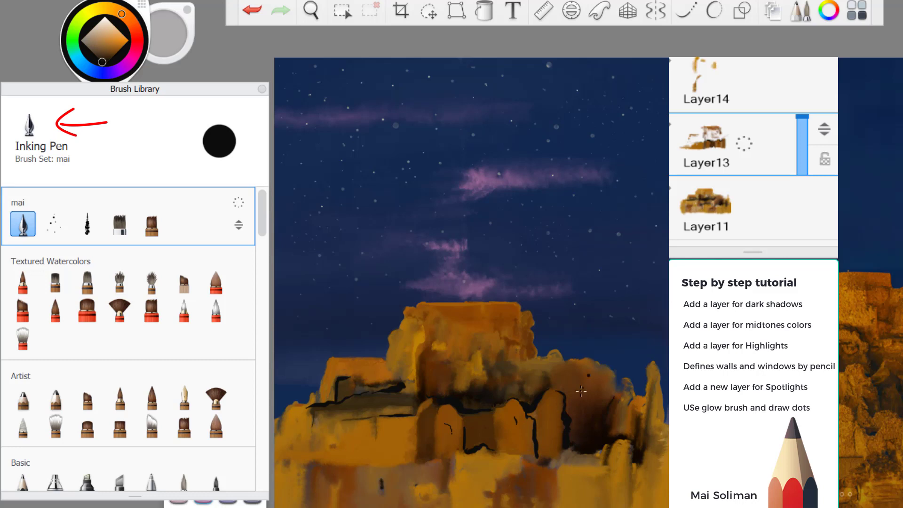
mouse_move(497, 312)
left_mouse_down()
mouse_move(502, 340)
mouse_move(489, 367)
left_mouse_up()
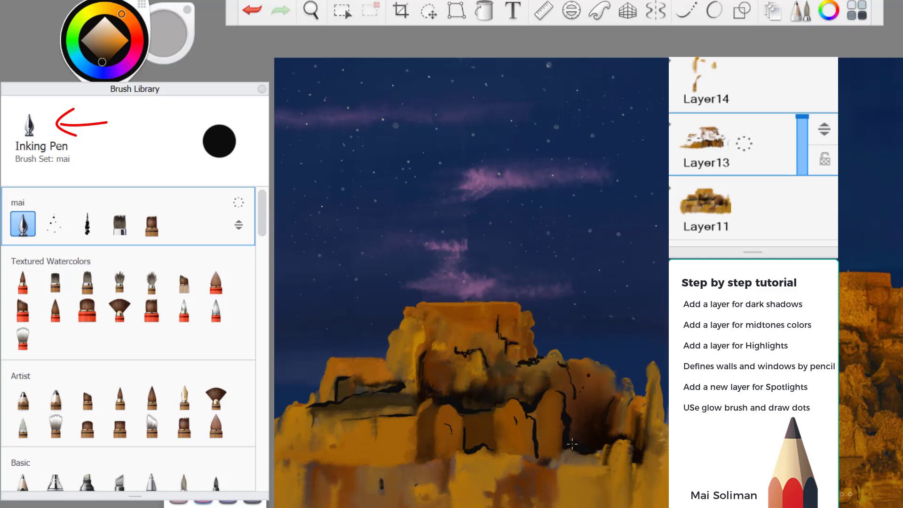
mouse_move(640, 399)
left_mouse_down()
mouse_move(665, 451)
mouse_move(610, 435)
left_mouse_up()
left_click_drag(402, 373, 373, 372)
key("ctrl+z")
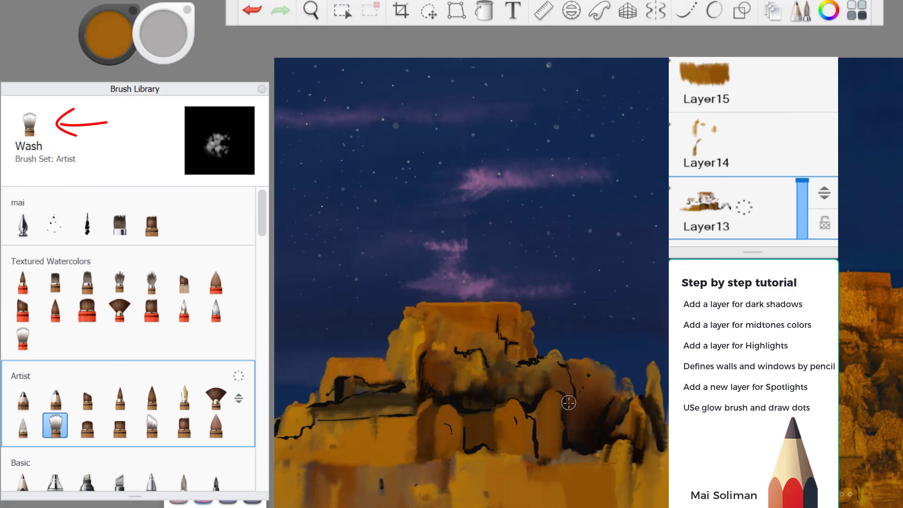
mouse_move(584, 373)
left_mouse_down()
mouse_move(507, 360)
mouse_move(308, 420)
mouse_move(472, 447)
mouse_move(554, 425)
left_mouse_up()
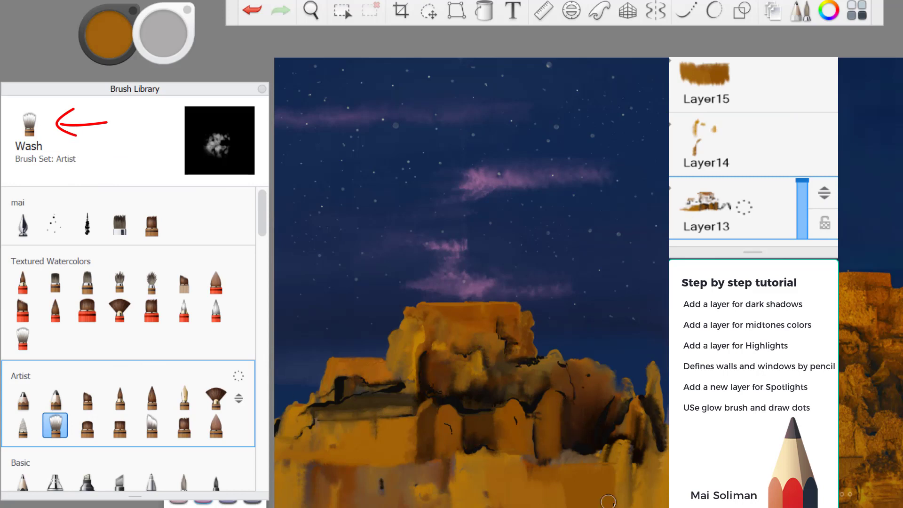
Outline the lower walls' top edges and base in dark brown with the Inking Pen on Layer13, undoing unwanted strokes
left_click(119, 223)
left_click(22, 224)
mouse_move(606, 461)
left_mouse_down()
mouse_move(454, 470)
mouse_move(531, 447)
mouse_move(447, 424)
mouse_move(444, 439)
left_mouse_up()
key("ctrl+z")
key("ctrl+z")
mouse_move(565, 437)
left_mouse_down()
mouse_move(449, 465)
mouse_move(275, 479)
left_mouse_up()
key("ctrl+z")
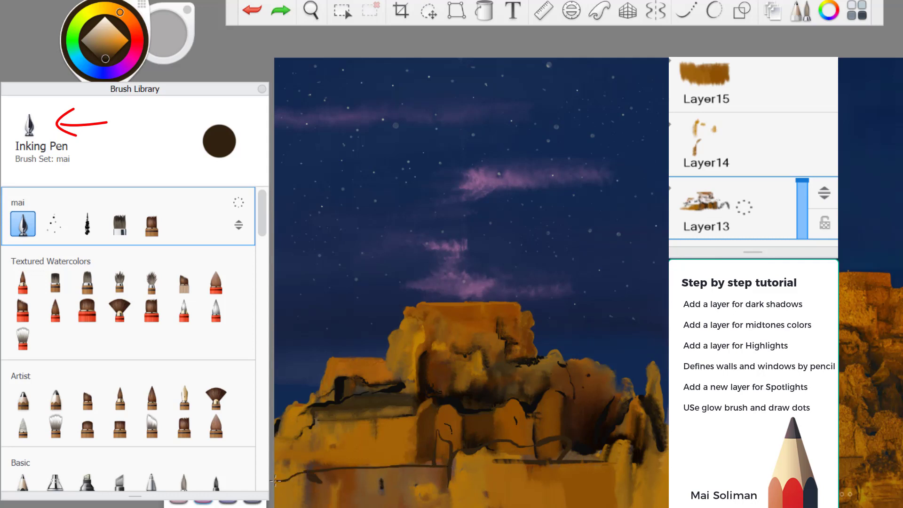
mouse_move(325, 503)
left_mouse_down()
mouse_move(390, 505)
mouse_move(498, 460)
left_mouse_up()
Clean up the lower right wall's top edge on Layer15 with the Hard Eraser and soften it with Wash
left_click(764, 91)
key("e")
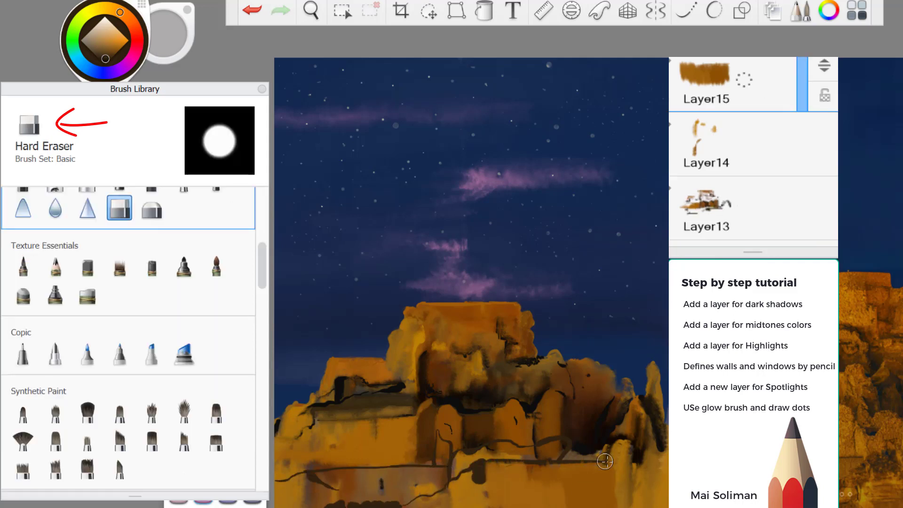
scroll(249, 321, "down", 5)
scroll(220, 267, "up", 10)
left_click(55, 425)
left_click_drag(510, 461, 601, 459)
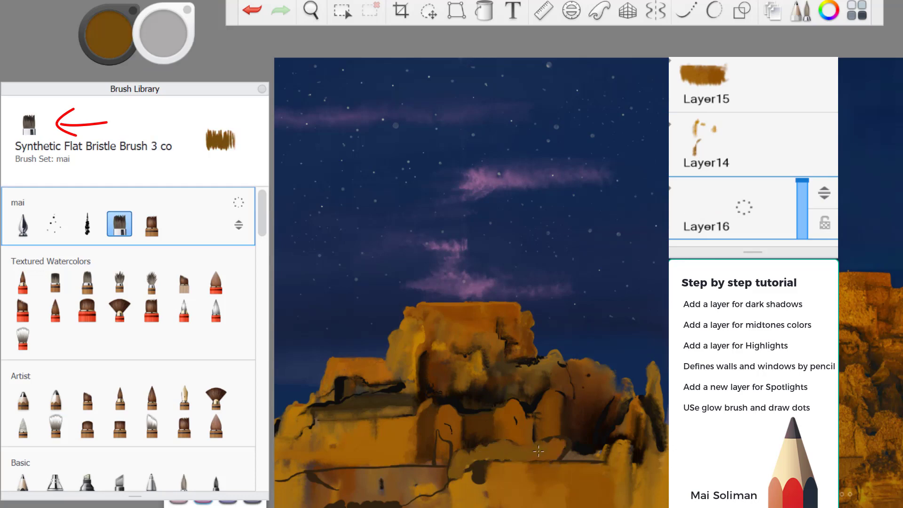
Trim the ochre band above the lower right wall on Layer16 with the Hard Eraser and blend the dark lines on Layer13 with Wash
key("e")
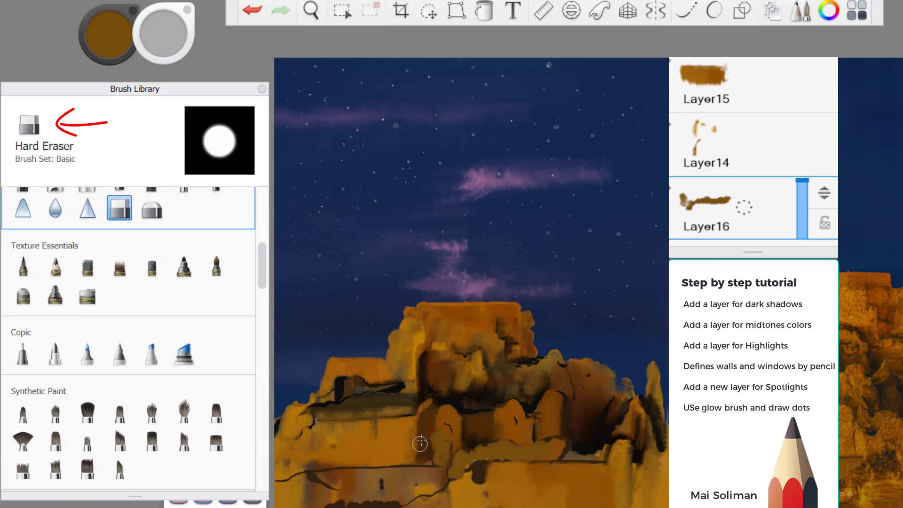
key("e")
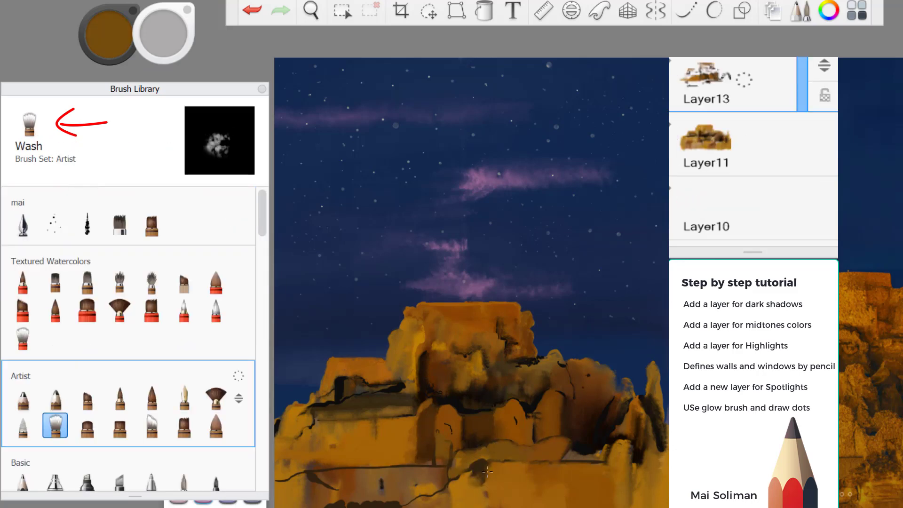
mouse_move(487, 471)
left_mouse_down()
mouse_move(404, 506)
mouse_move(317, 487)
mouse_move(298, 486)
left_mouse_up()
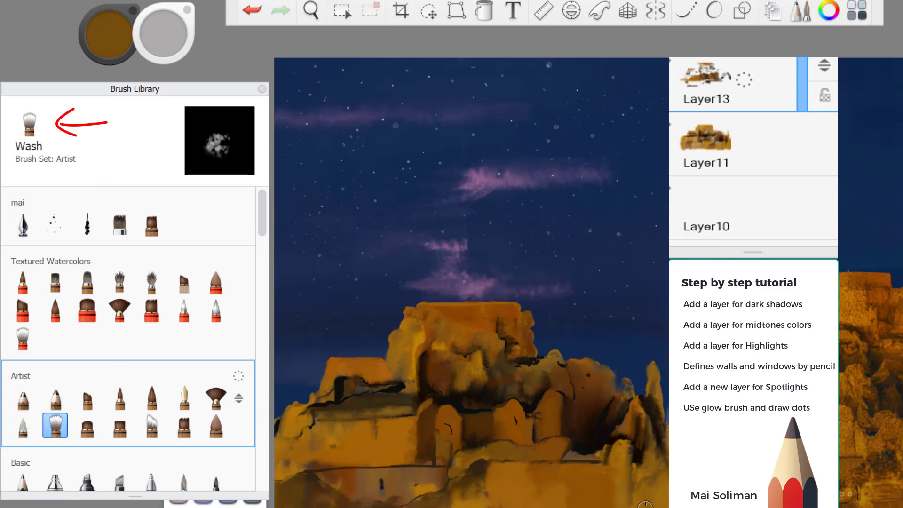
Discard the new Layer17 and draw small dark windows on the lower left wall with the Pencil on Layer13
key("ctrl+shift+n")
left_click(23, 223)
left_click(23, 482)
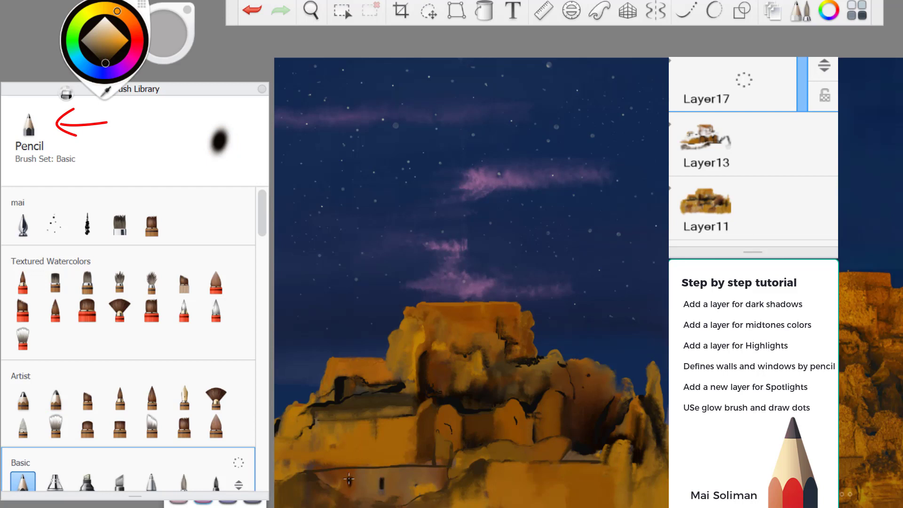
key("ctrl+z")
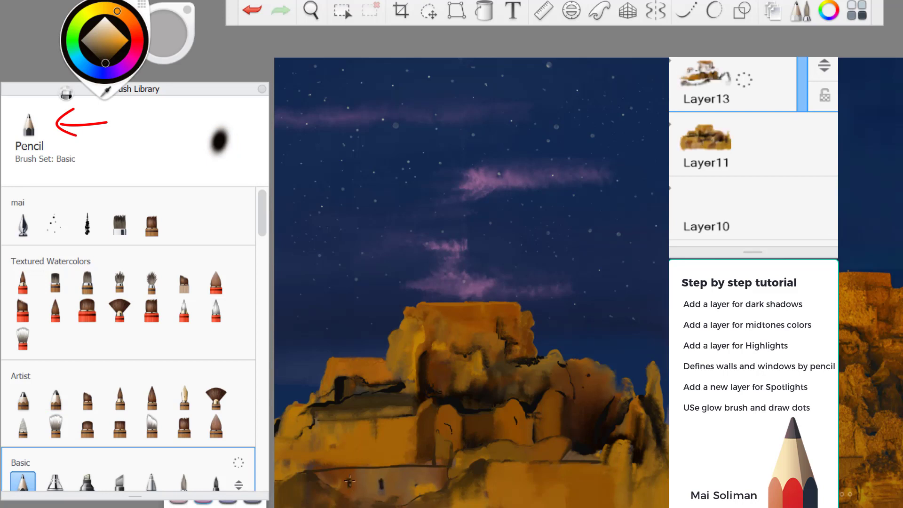
left_click(23, 482)
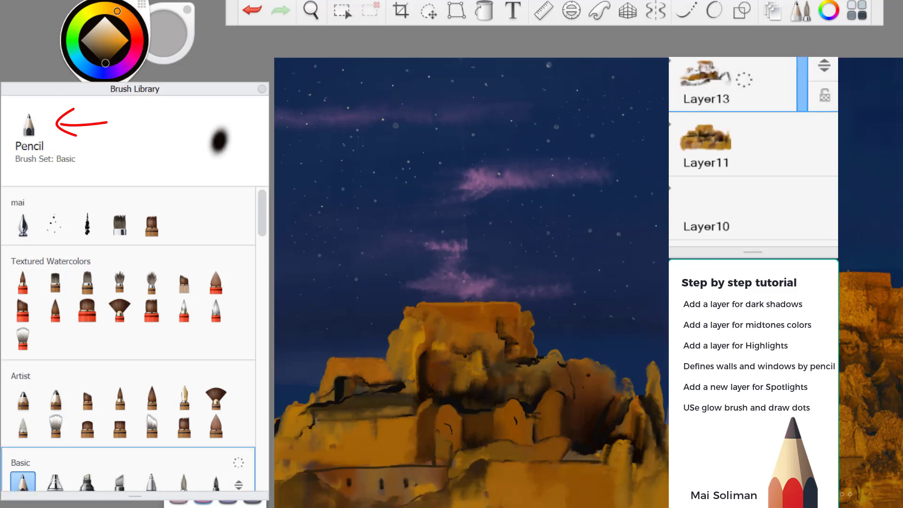
Draw two dark windows and a top edge line on the lower right wall with the Pencil on a new Layer18
scroll(705, 60, "up", 3)
scroll(704, 61, "up", 1)
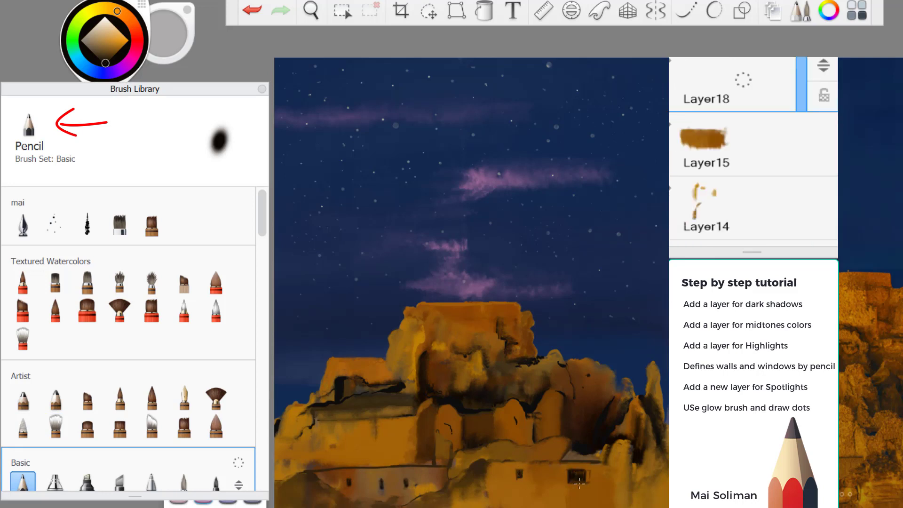
left_click_drag(506, 460, 591, 461)
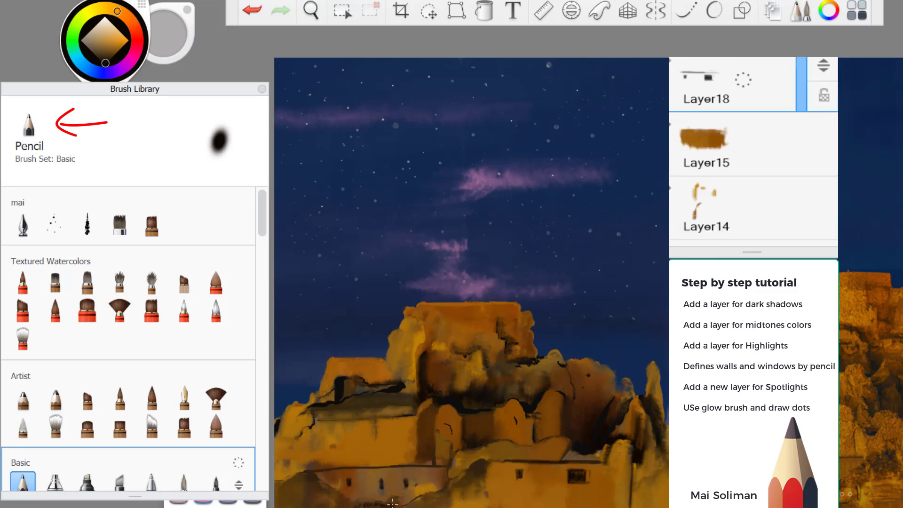
Sketch contours and fine cracks on the rounded walls and lower right wall in sampled dark browns with the Pencil on Layer18
left_click(423, 414, "alt")
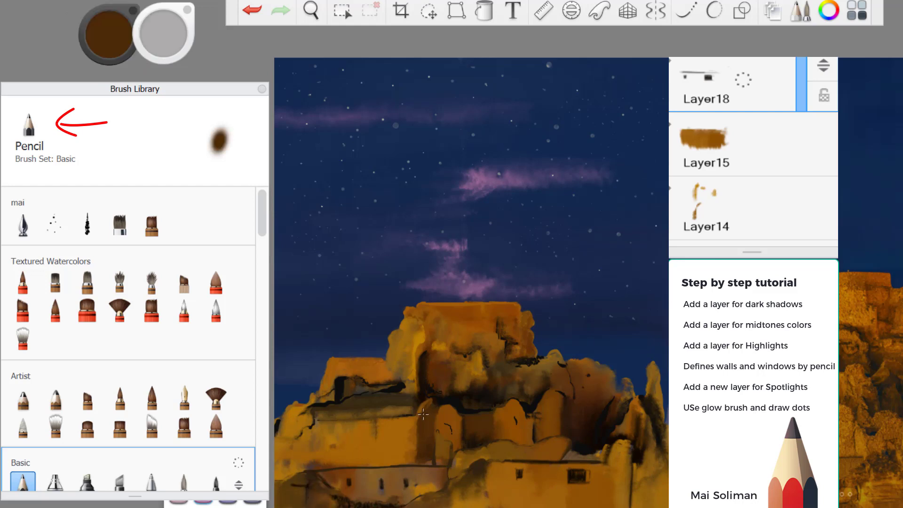
left_click(559, 435, "alt")
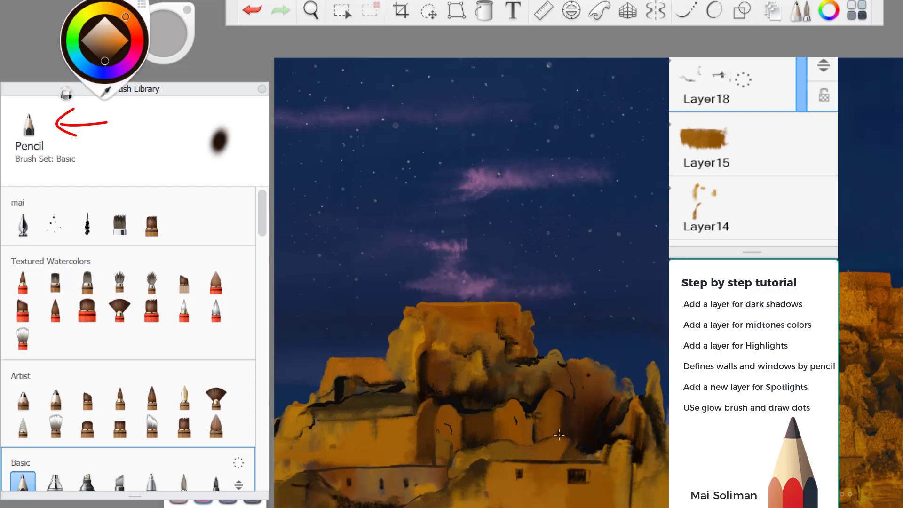
mouse_move(469, 493)
left_mouse_down()
mouse_move(539, 501)
mouse_move(541, 491)
left_mouse_up()
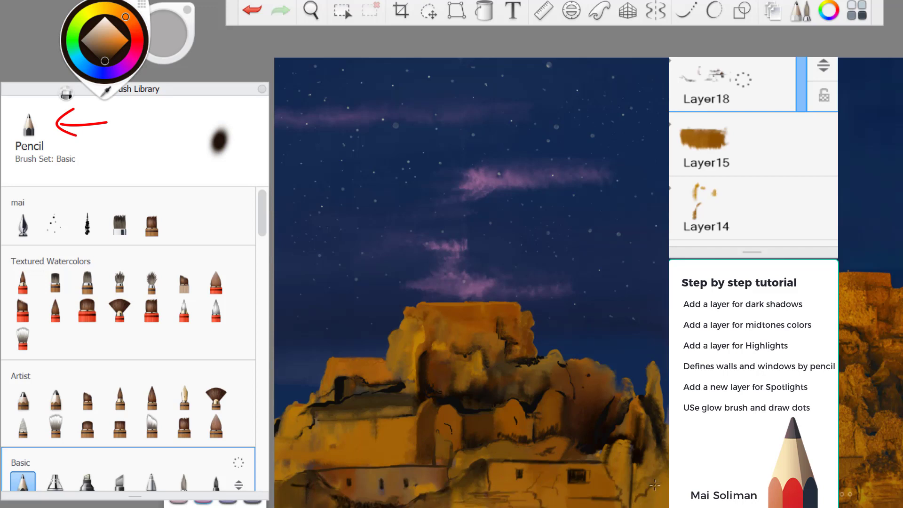
Soften the wall details with Wash, working on Layer18, Layer11 and Layer13
left_click(55, 426)
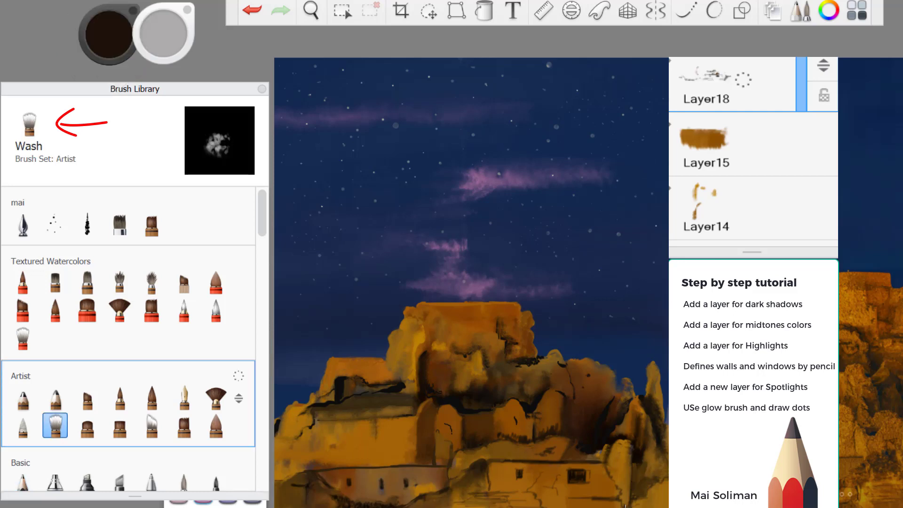
scroll(678, 193, "down", 3)
left_click(706, 207)
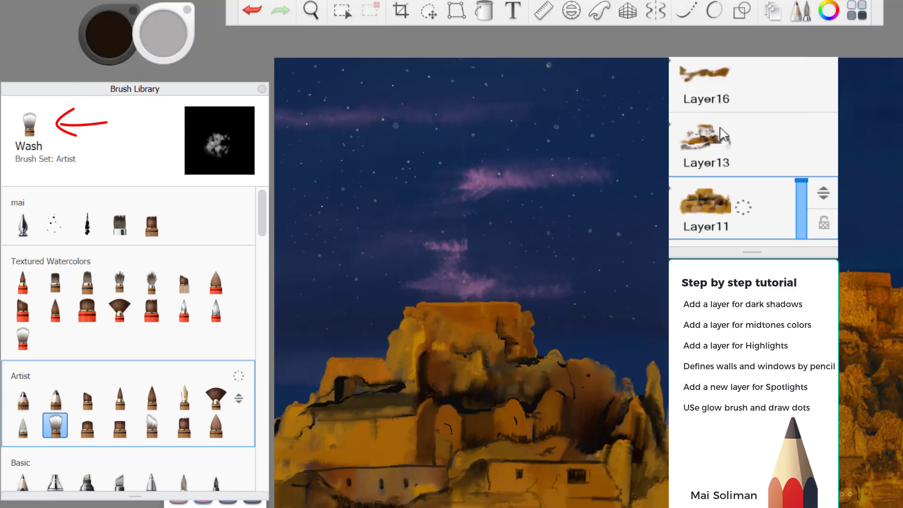
left_click(706, 143)
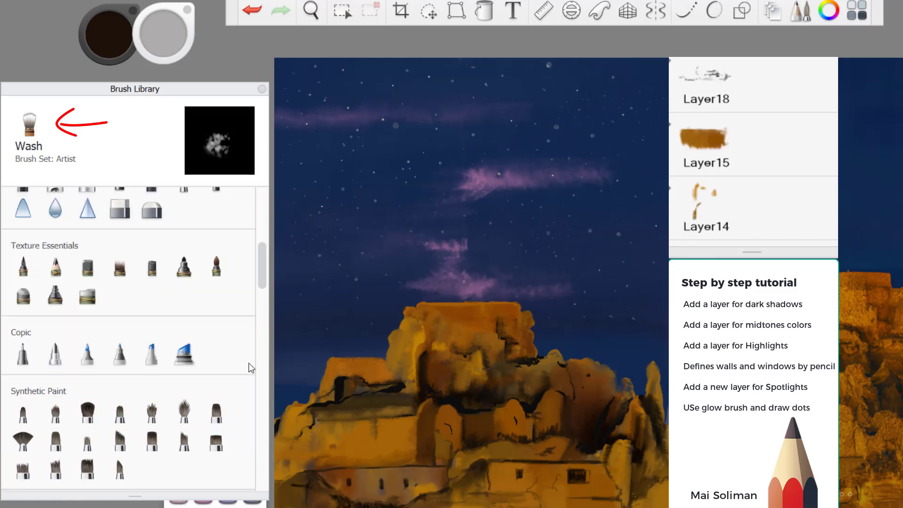
Dab ochre texture over the summit, central rocks and left ledge with the Synthetic Bristle Round Brush on a new Layer19
left_click(184, 411)
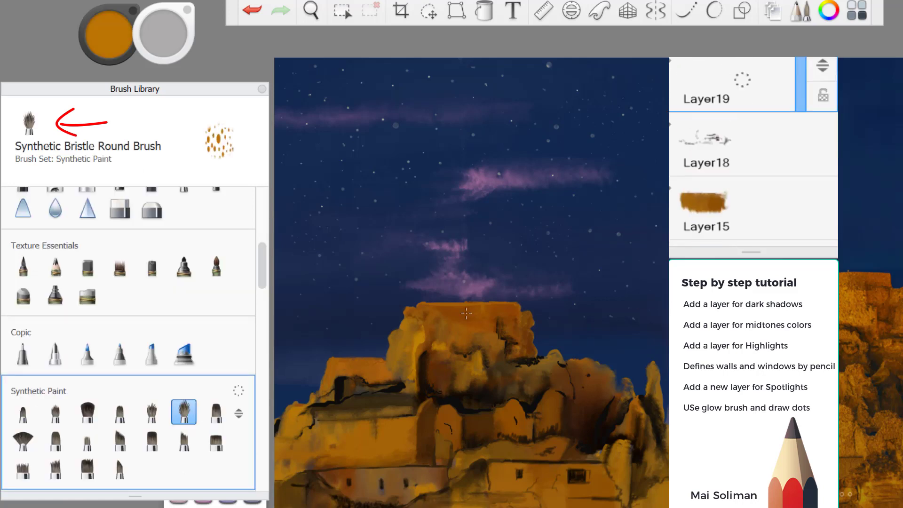
mouse_move(466, 313)
left_mouse_down()
mouse_move(488, 310)
mouse_move(439, 310)
left_mouse_up()
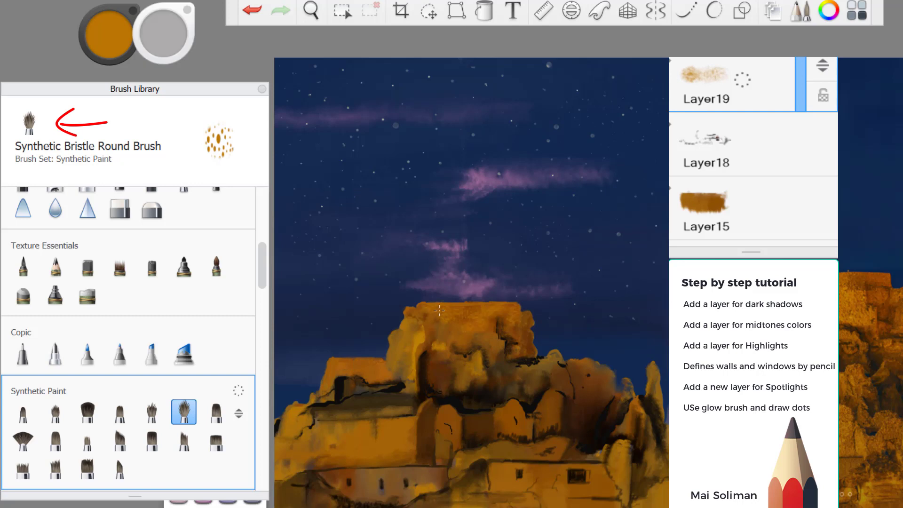
left_click_drag(437, 367, 432, 393)
left_click_drag(572, 366, 594, 398)
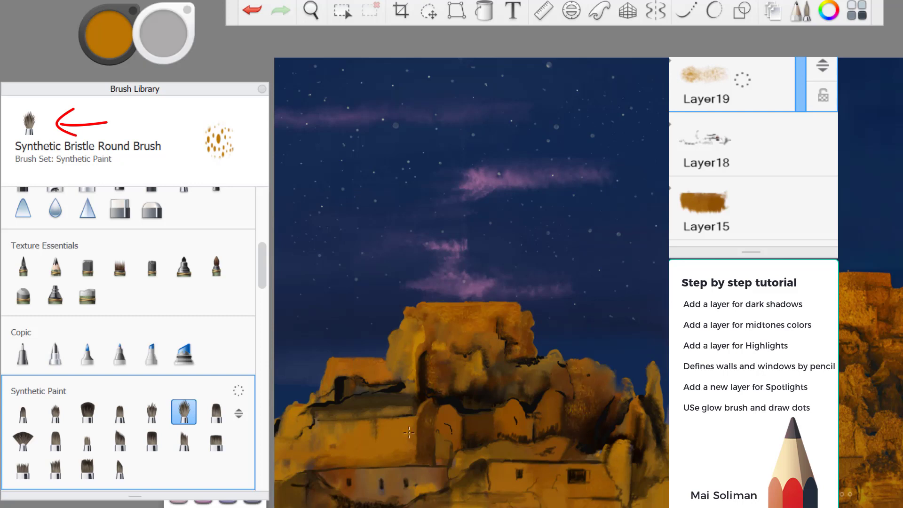
mouse_move(513, 424)
left_mouse_down()
mouse_move(550, 395)
mouse_move(555, 362)
left_mouse_up()
mouse_move(329, 381)
left_mouse_down()
mouse_move(395, 336)
mouse_move(400, 376)
left_mouse_up()
left_click_drag(576, 372, 580, 373)
Texture the rounded walls and lower slopes on Layer19 with the Synthetic Bristle Round Brush in colours sampled from the mountain
left_click(605, 414, "alt")
left_click_drag(557, 416, 498, 440)
left_click_drag(569, 501, 623, 506)
left_click(641, 492, "alt")
mouse_move(452, 498)
left_mouse_down()
mouse_move(332, 498)
mouse_move(321, 471)
left_mouse_up()
Add sampled yellow-ochre highlights to the summit, left wall and right pinnacles on Layer19 with the Synthetic Bristle Round Brush
left_click(528, 342, "alt")
left_click_drag(507, 320, 489, 362)
left_click_drag(426, 316, 417, 341)
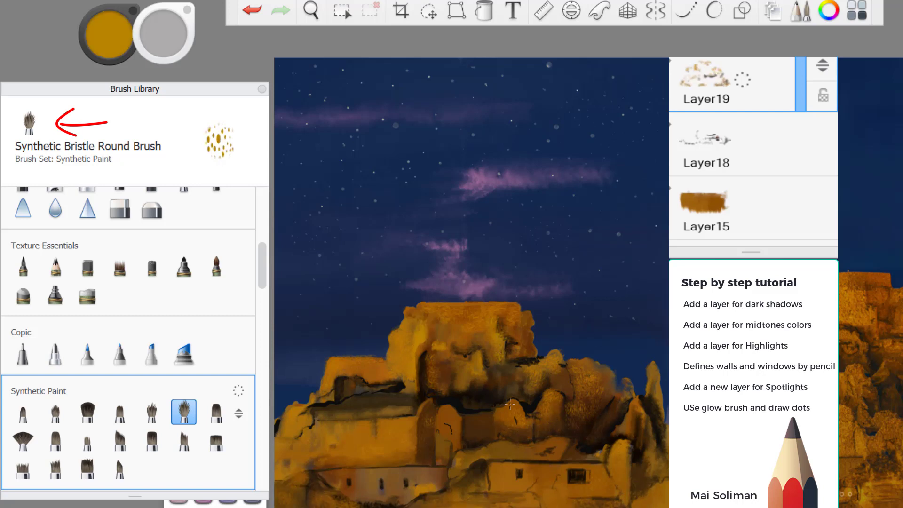
mouse_move(451, 470)
left_mouse_down()
mouse_move(504, 413)
mouse_move(466, 456)
mouse_move(436, 427)
mouse_move(406, 417)
left_mouse_up()
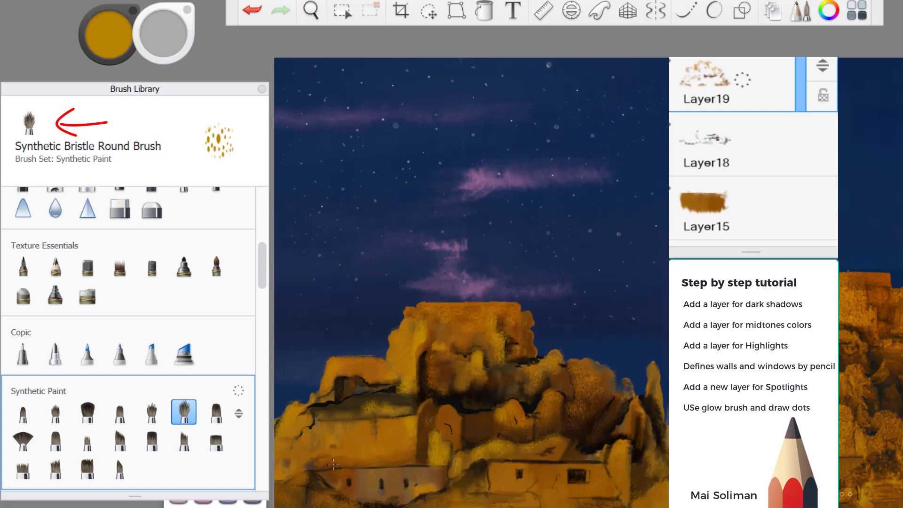
left_click_drag(656, 363, 649, 400)
left_click_drag(642, 397, 633, 433)
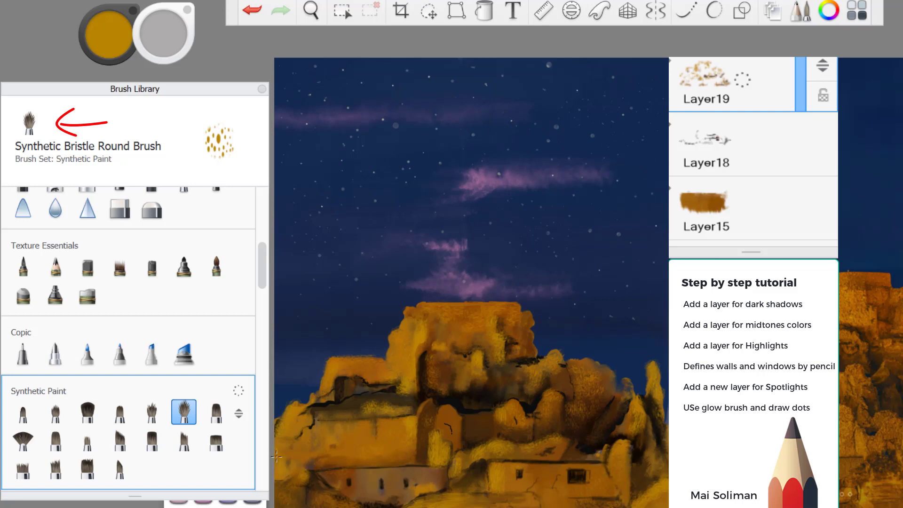
Soften the highlights on Layer19 with the Soft Eraser and retouch the right rocks on Layer15 with sampled brown and the Hard Eraser
left_click(152, 211)
left_click(120, 208)
left_click(151, 210)
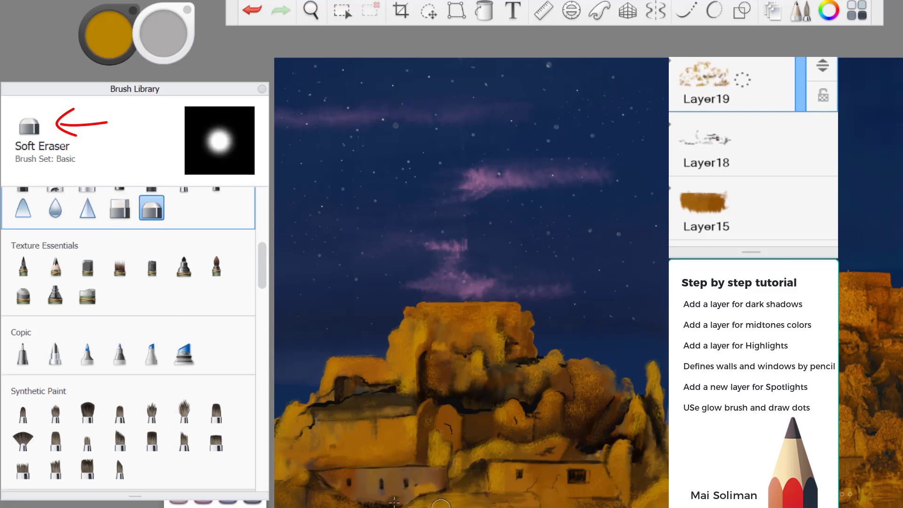
left_click(706, 207)
left_click(441, 463, "alt")
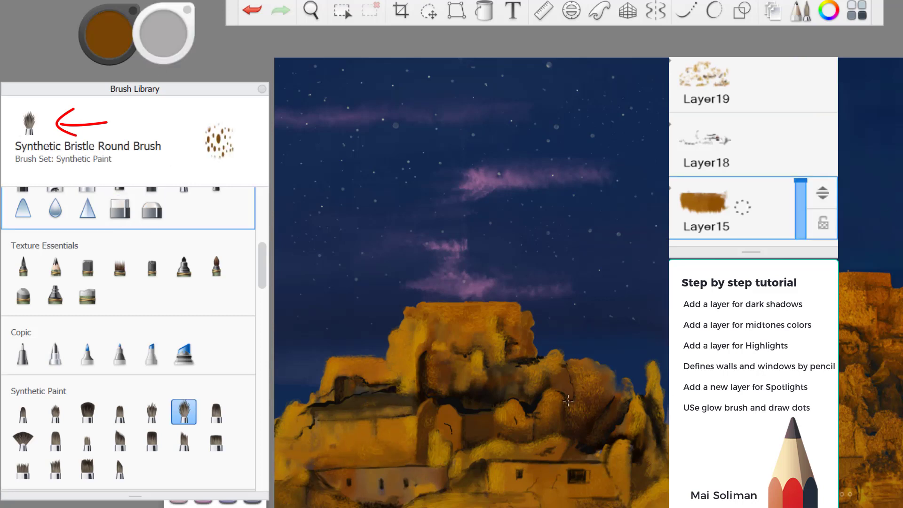
key("e")
left_click(706, 85)
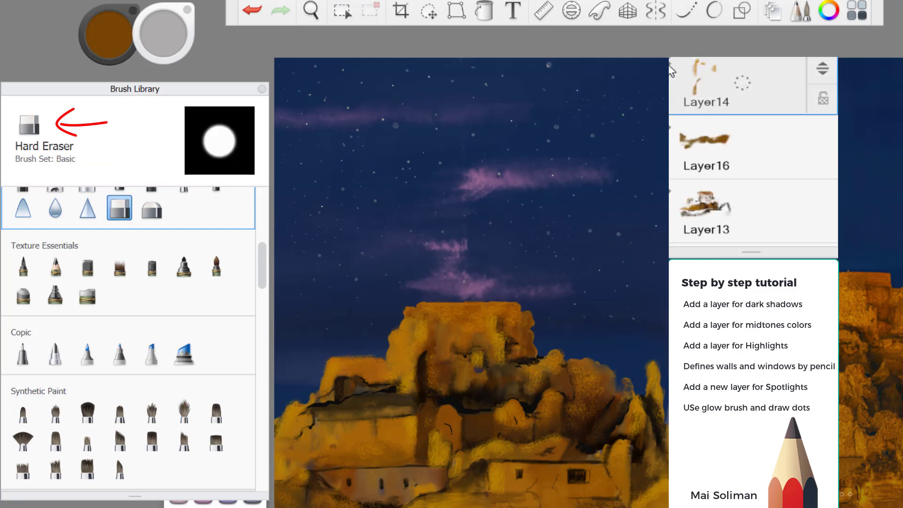
Place glowing orange light dots across the walls and slopes with the Glow Neon brush on a new Layer20
key("ctrl+shift+n")
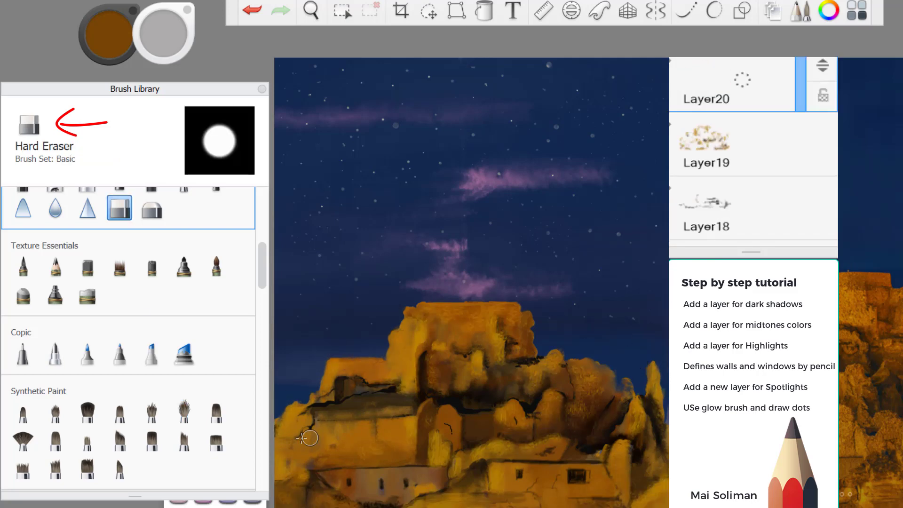
scroll(262, 433, "down", 5)
left_click(55, 293)
left_click(598, 492)
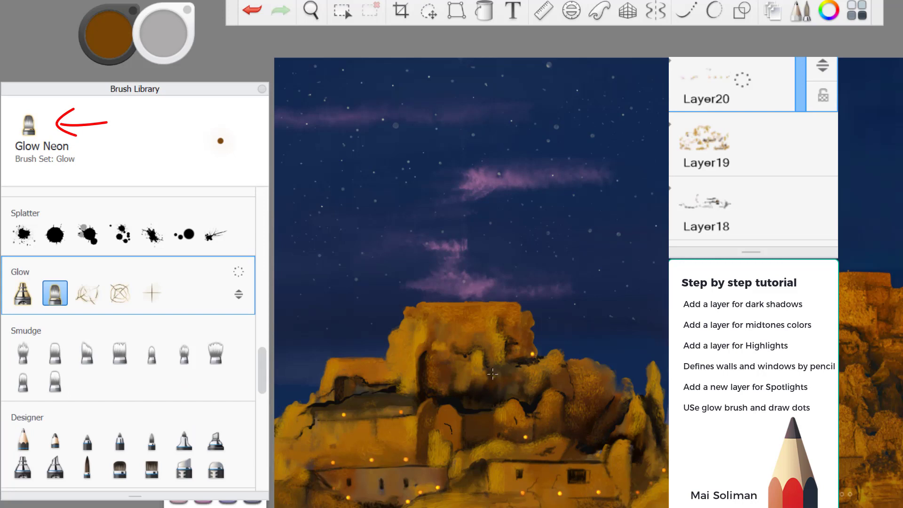
Try to soften the glow dots on Layer20 with the Bristle Blender and Blending brushes
scroll(261, 246, "up", 10)
left_click(23, 425)
left_click(22, 282)
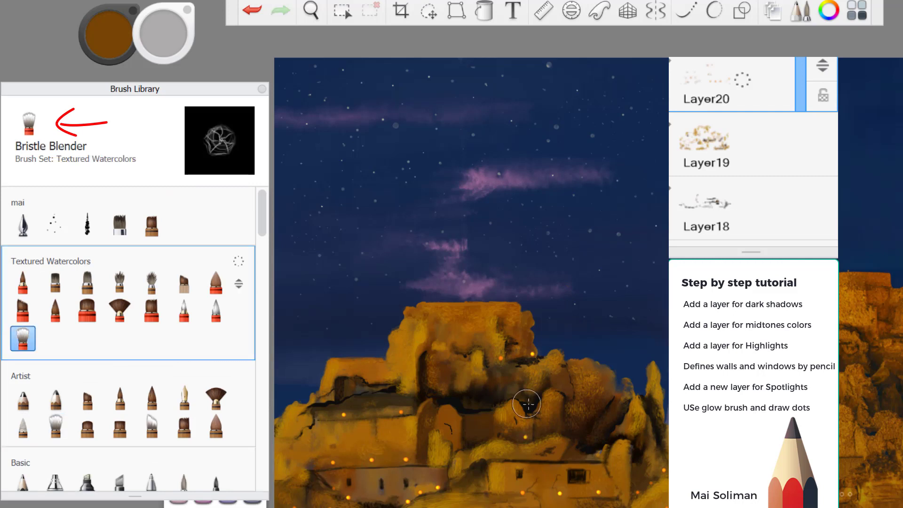
left_click(22, 426)
Duplicate the glow-dot layer Layer20
left_click(715, 85)
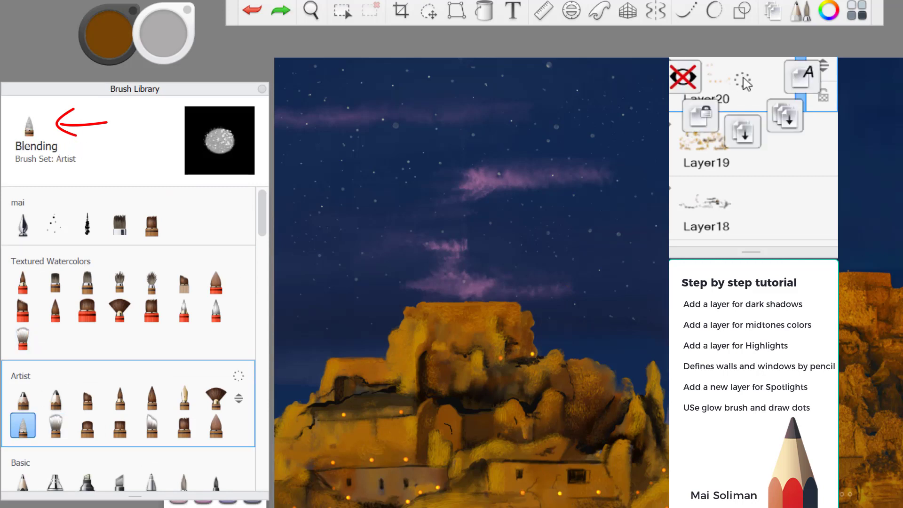
left_click(742, 125)
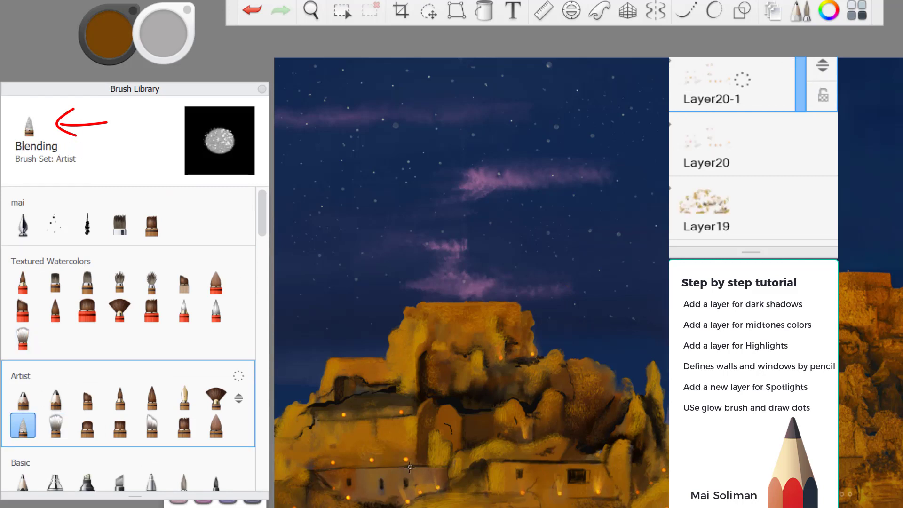